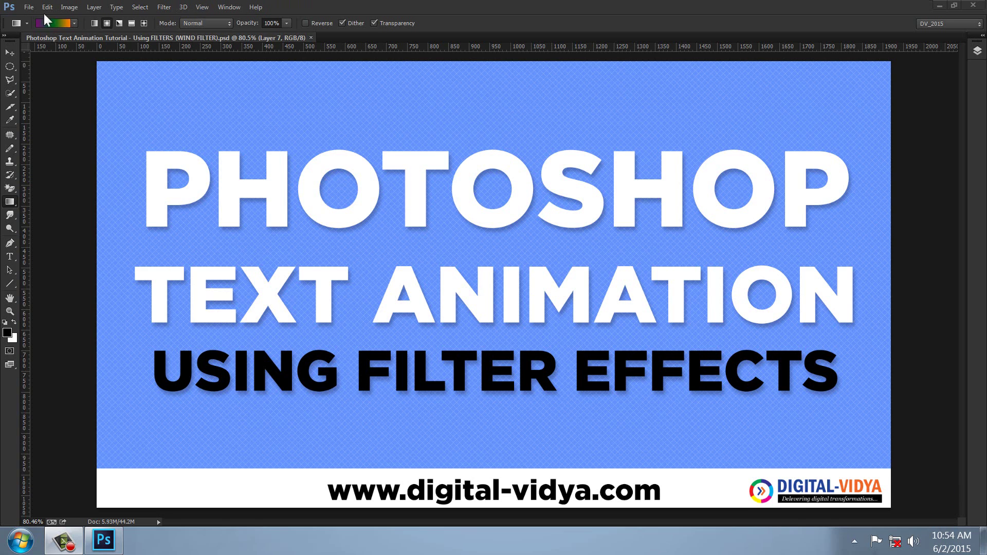
Open the Filter menu to browse filters over the Photoshop Text Animation title image
click(164, 7)
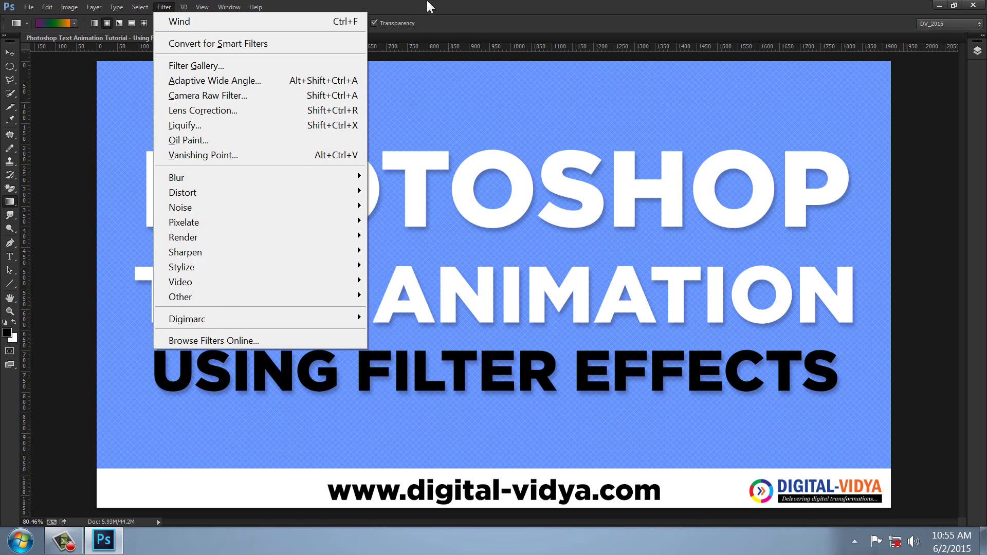
Close the title image and create a new 1500 × 800 document from the Fit to Screen preset
key(Escape)
key(Escape)
key(ctrl+w)
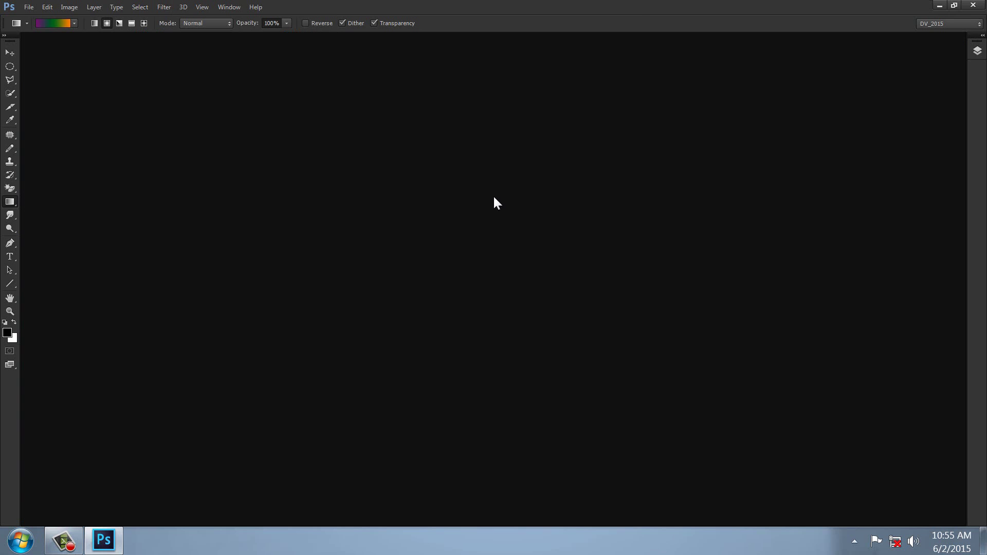
key(ctrl+n)
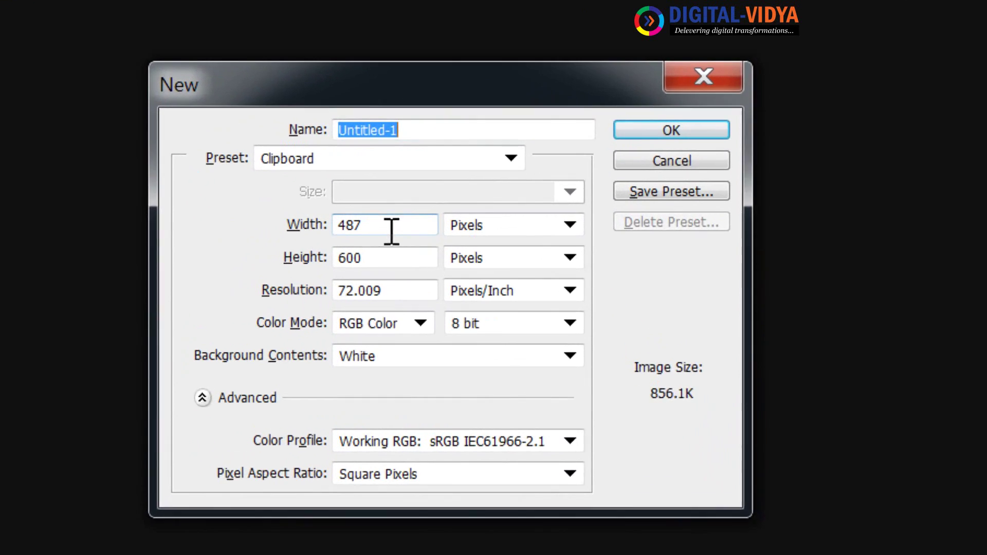
click(448, 133)
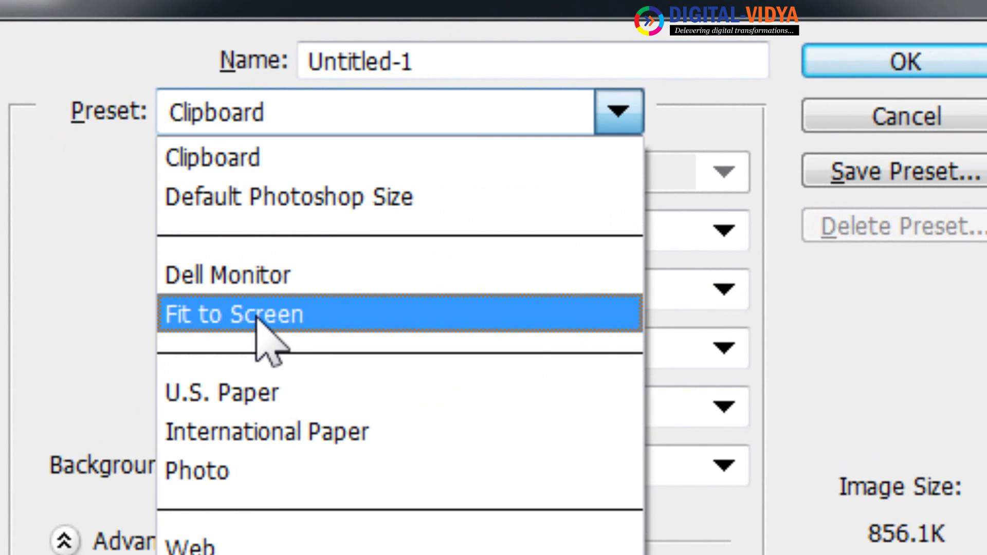
click(258, 315)
click(911, 61)
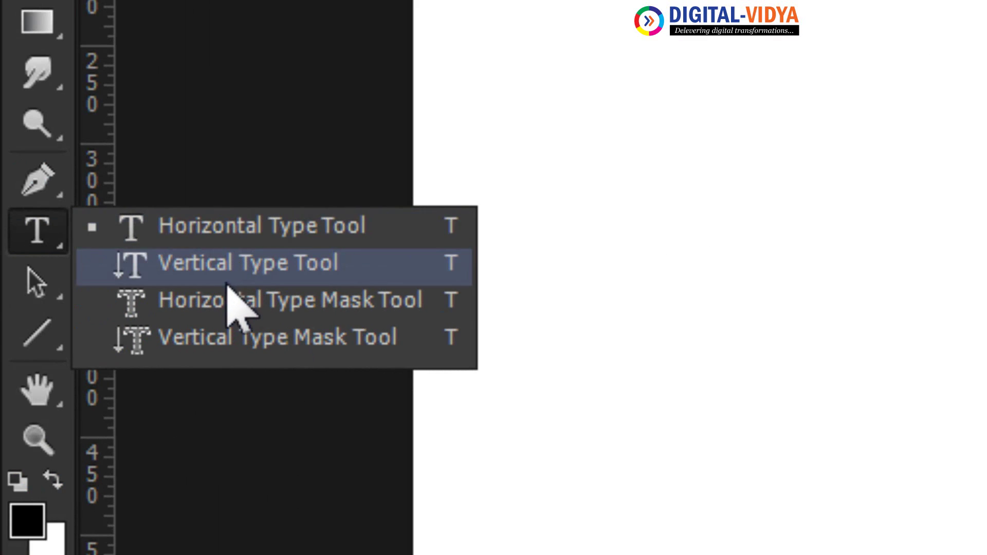
Select the Horizontal Type Mask Tool, close the Color panel, and add a new empty layer
click(227, 302)
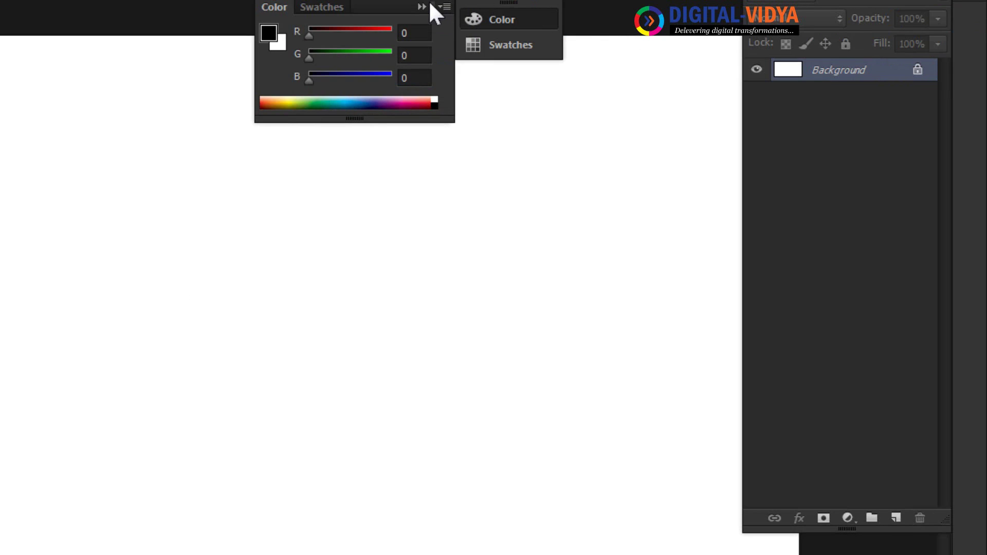
click(429, 6)
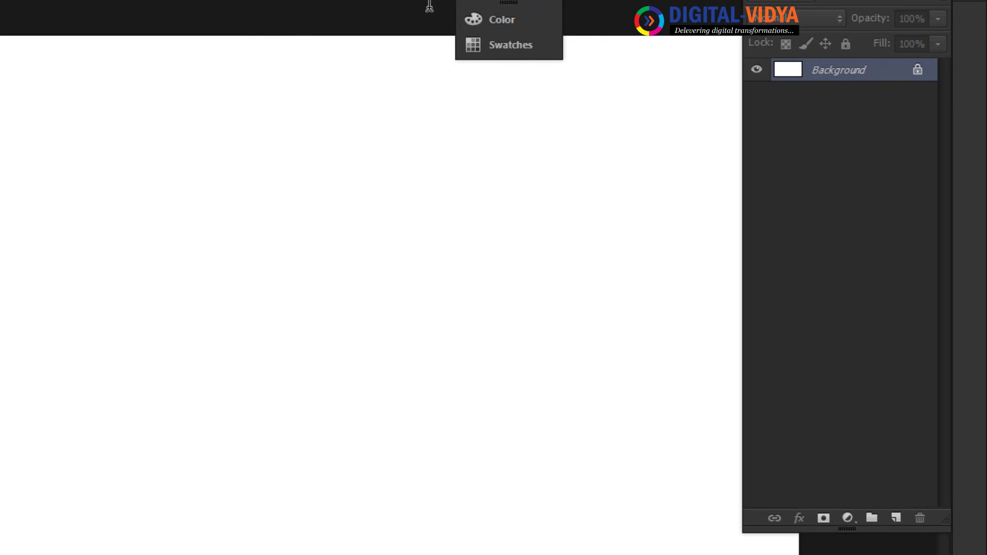
click(561, 7)
click(896, 518)
text(WIND)
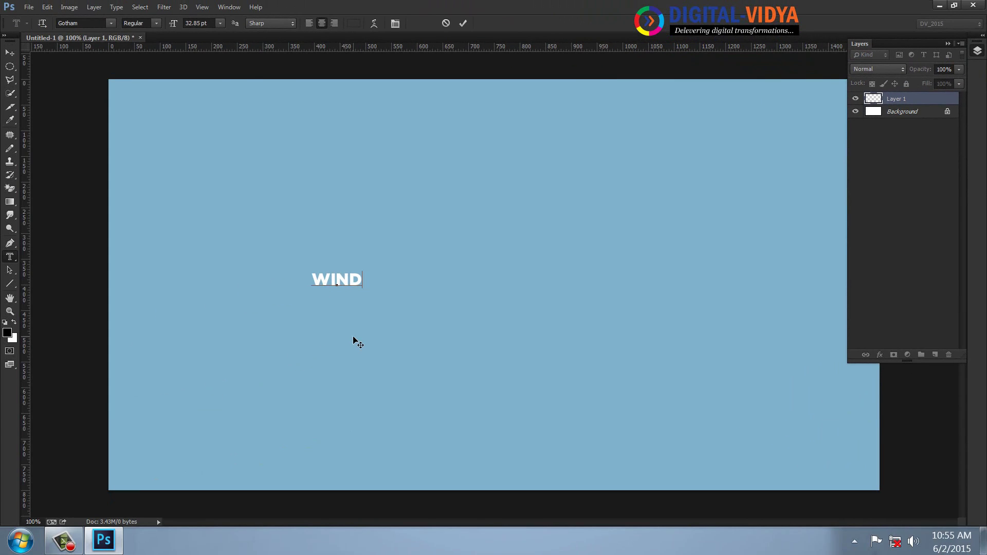
Type the mask text and set its font size to 300 pt
text( EFX)
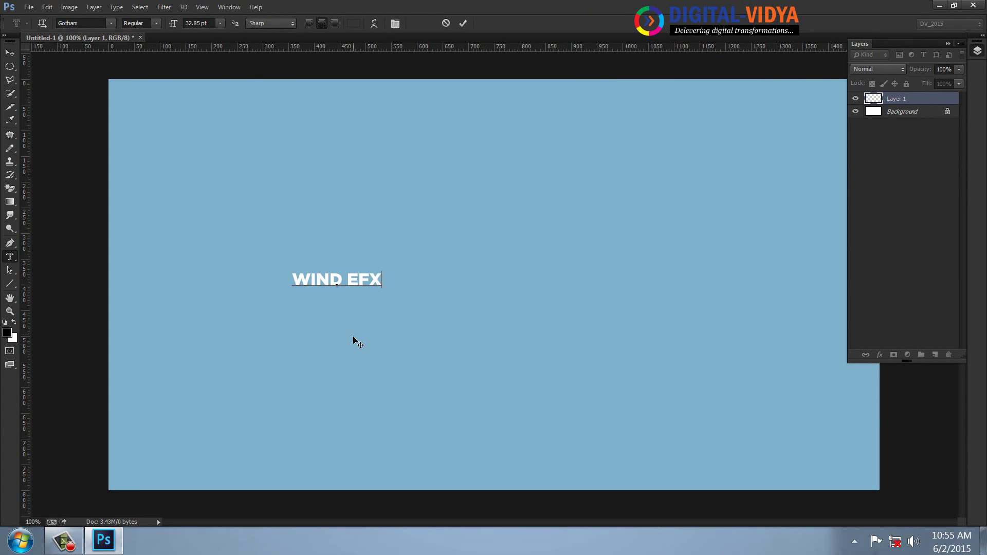
key(ctrl+a)
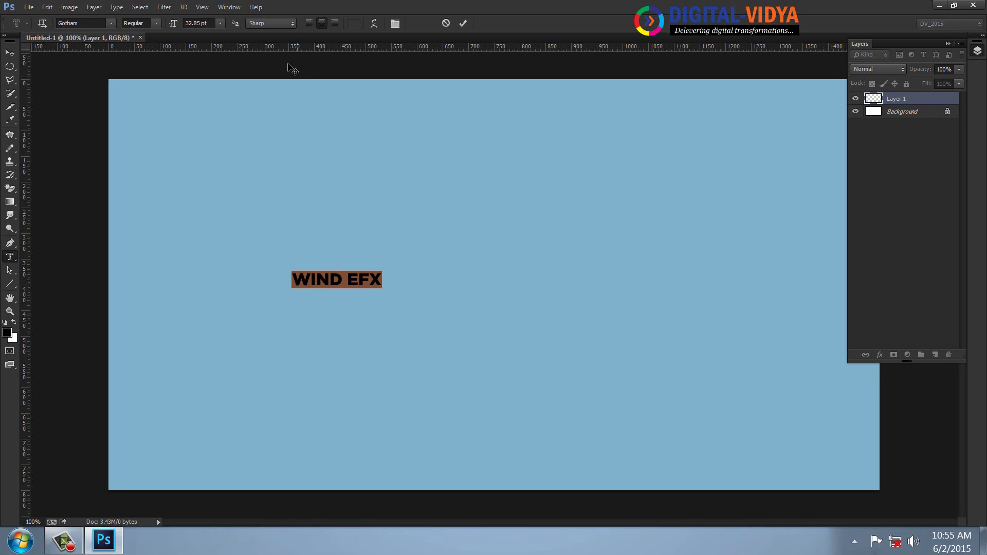
click(203, 23)
text(30)
key(Return)
text(0)
key(Return)
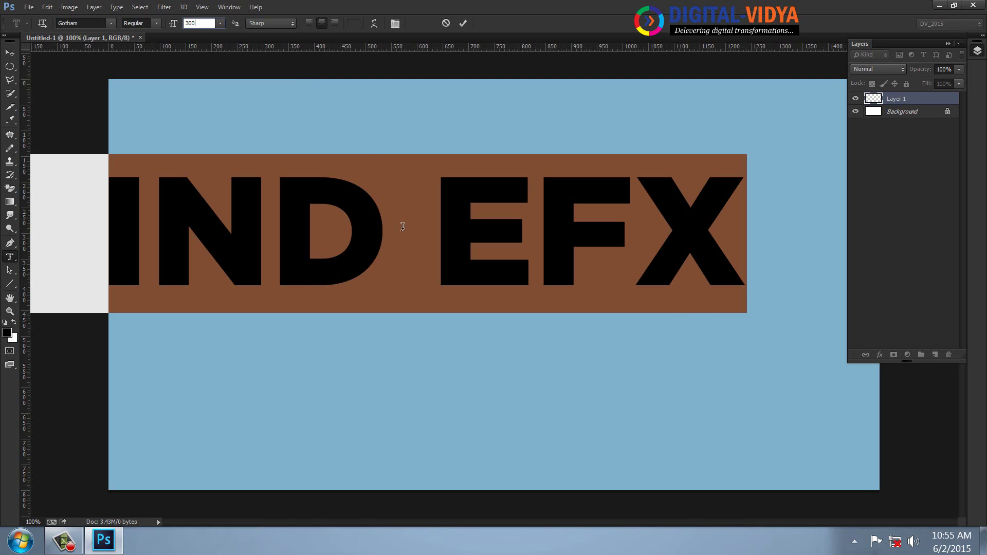
Delete WIND, centre the EFX letters on the canvas, and commit them as a selection
click(402, 223)
double_click(296, 227)
key(BackSpace)
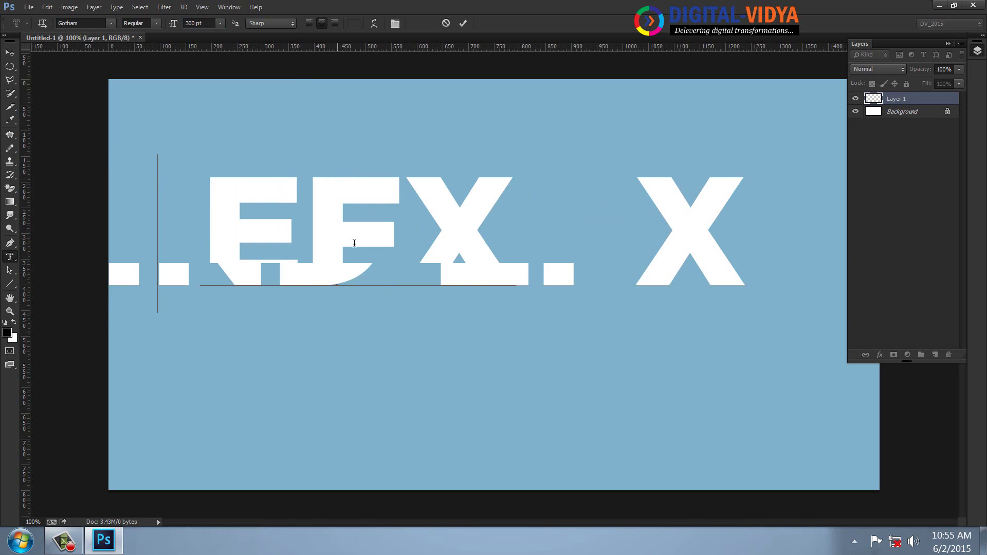
drag(210, 236, 561, 242)
drag(578, 336, 706, 377)
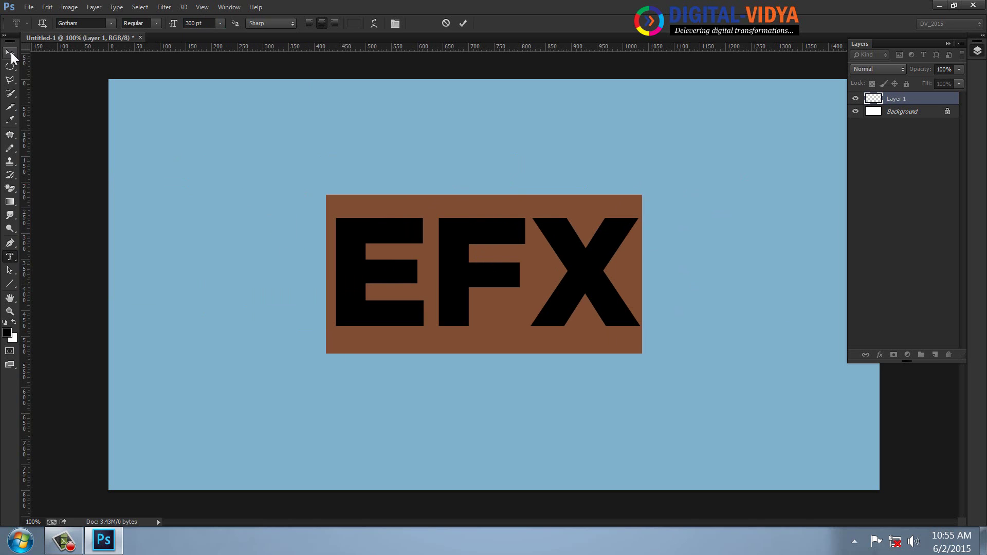
click(206, 24)
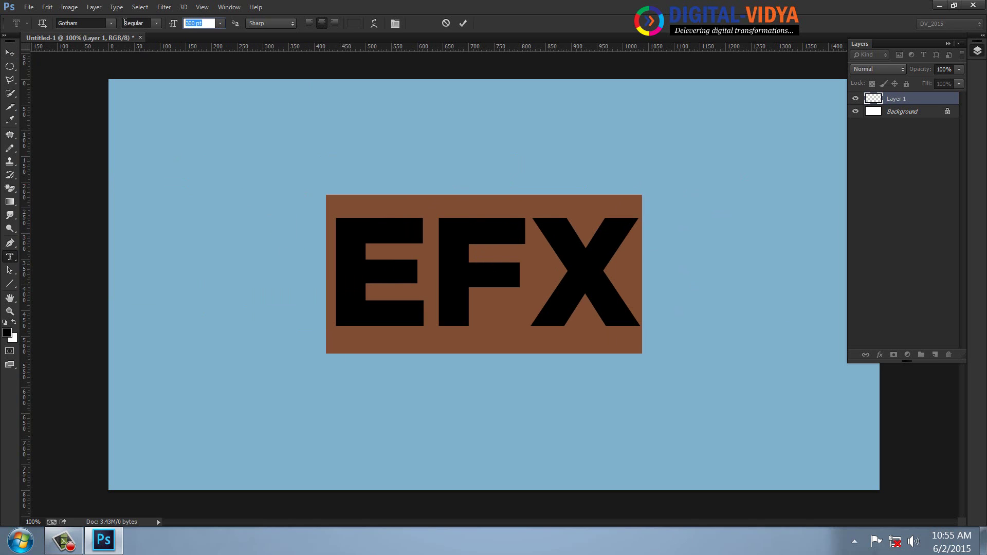
click(10, 53)
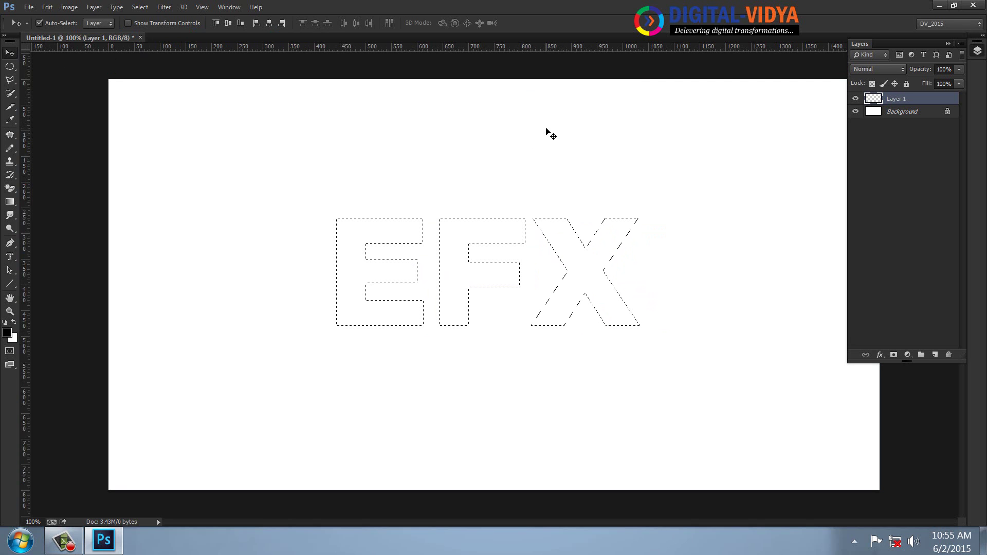
Deselect, then add a new layer above the background filled with black
key(ctrl+d)
click(856, 112)
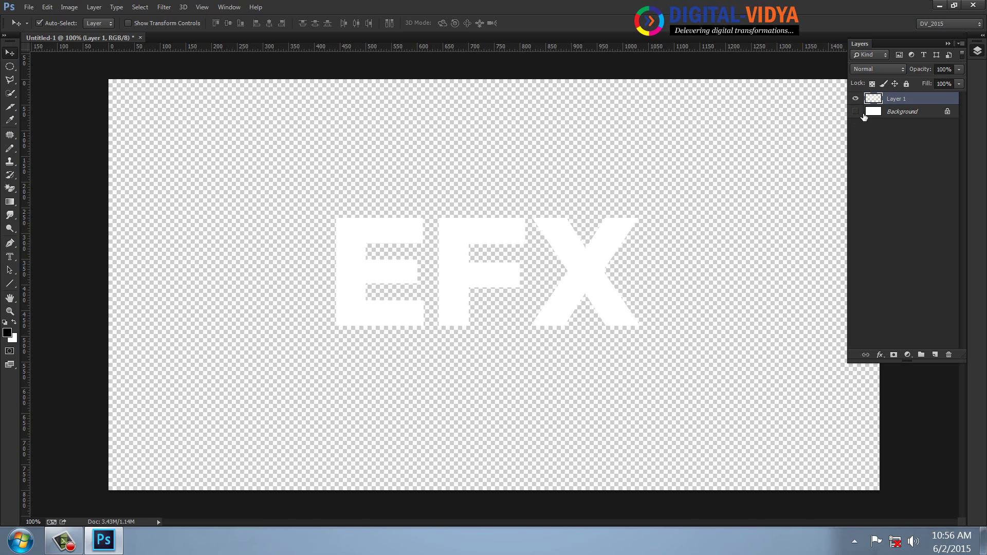
click(876, 114)
click(935, 355)
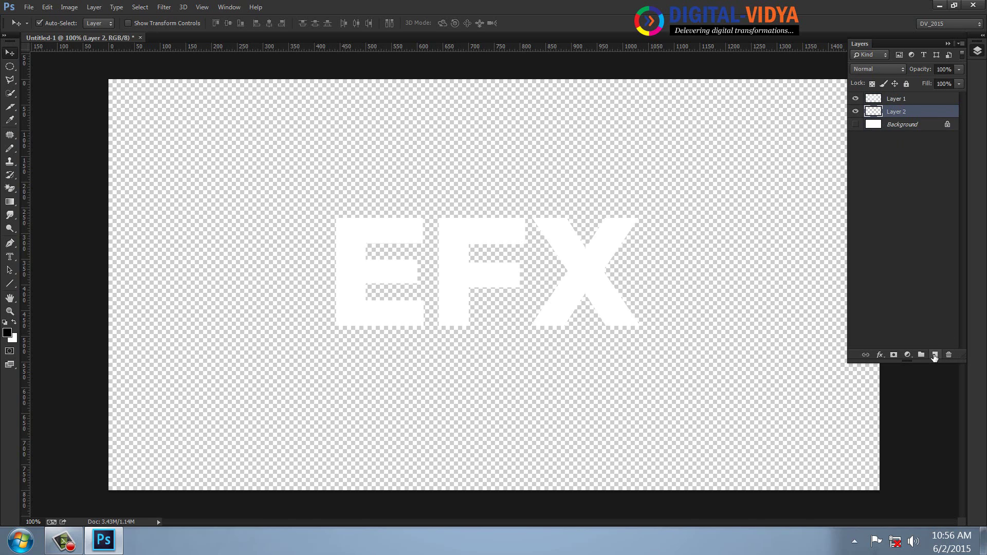
key(alt+BackSpace)
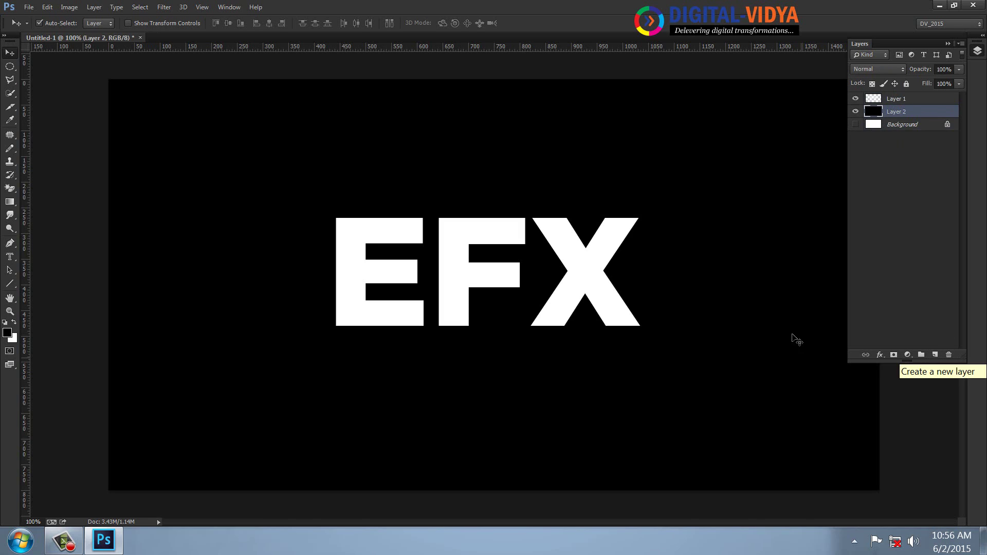
Delete the white Background layer and select the EFX text layer
click(855, 124)
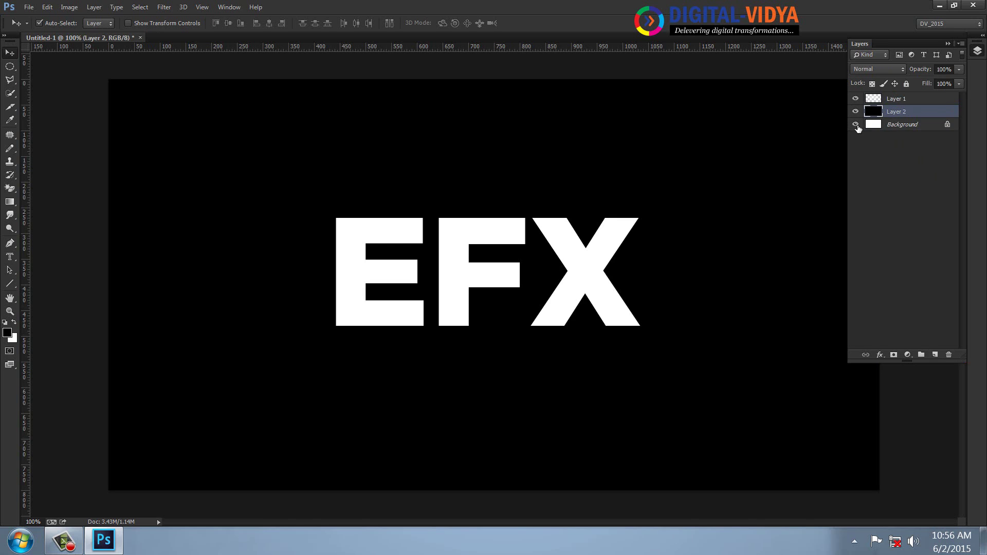
click(885, 126)
key(Delete)
click(892, 101)
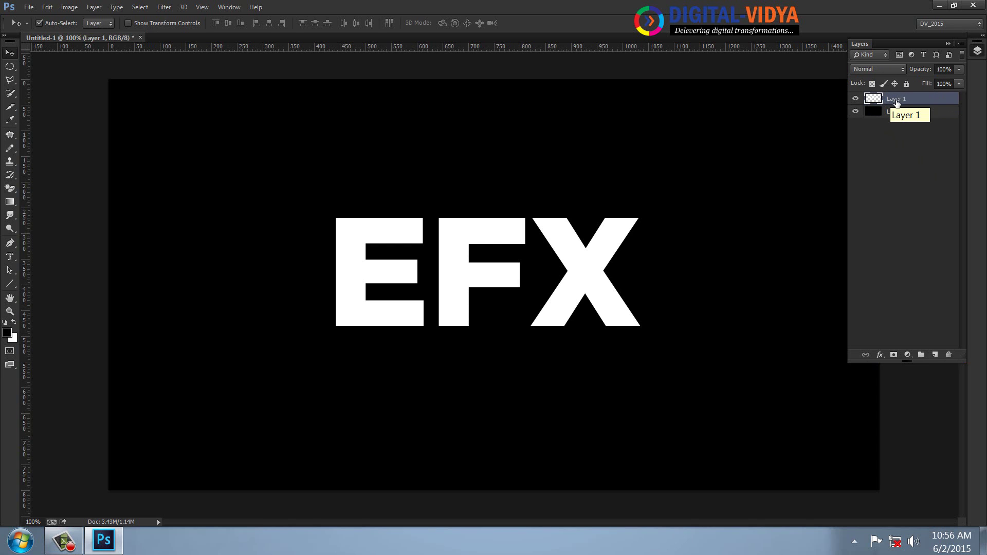
Rename the text layer EFFECT, duplicate it, and hide the original
double_click(895, 100)
text(EFFE)
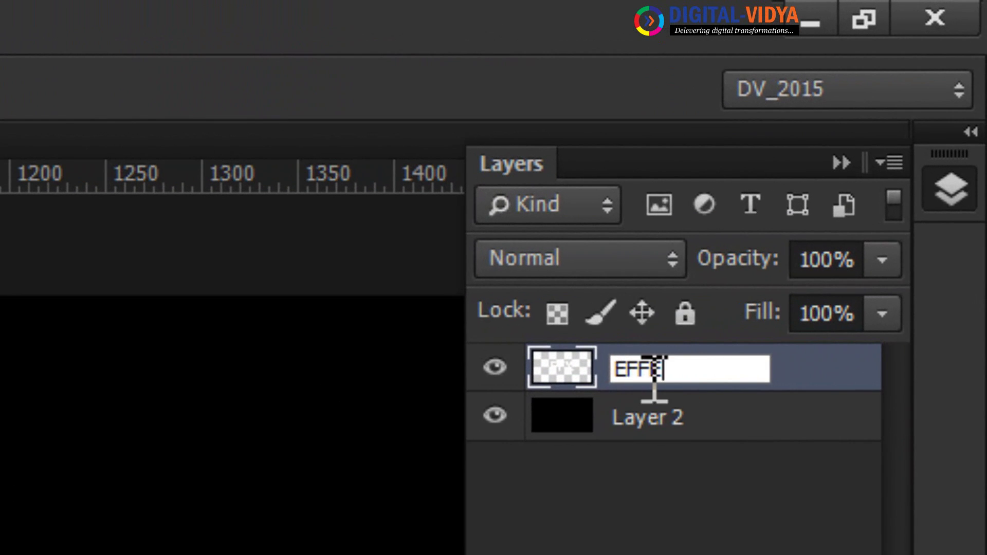
text(CT)
key(Return)
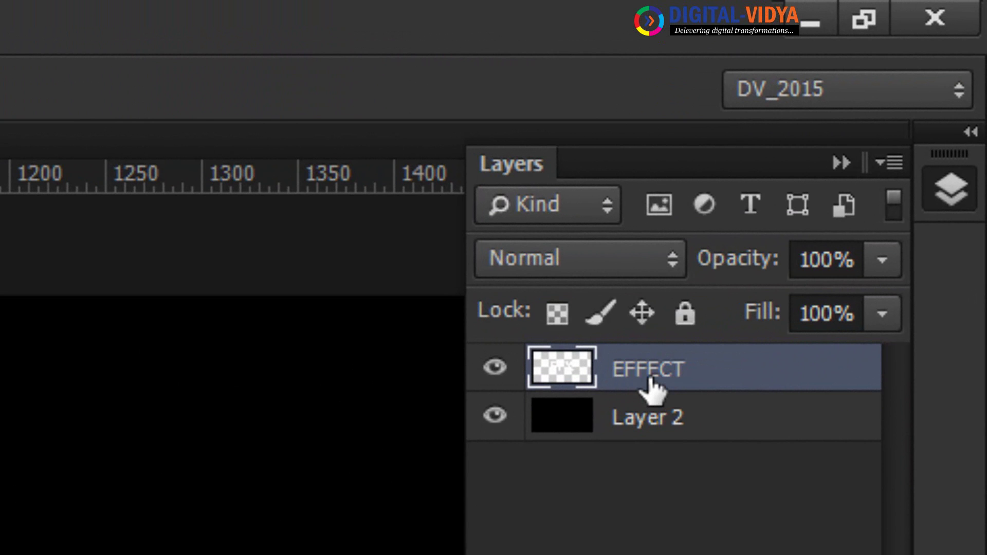
key(ctrl+j)
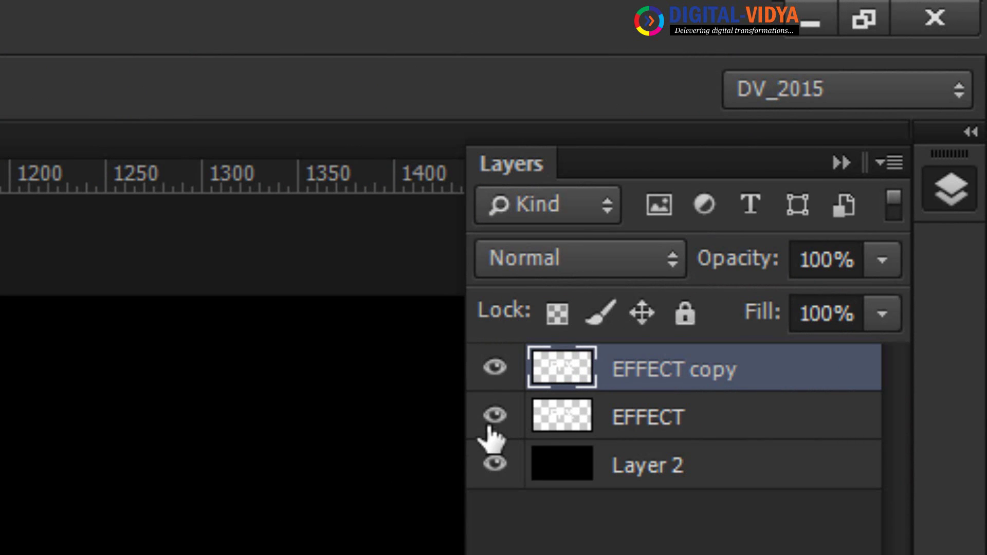
click(495, 416)
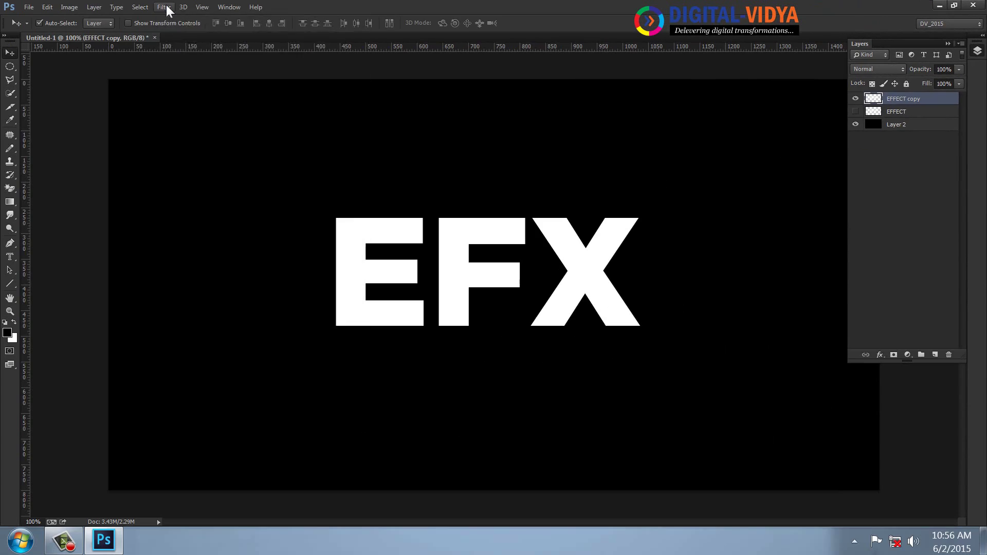
Apply Stylize > Wind blowing From the Right to the EFFECT copy
click(166, 10)
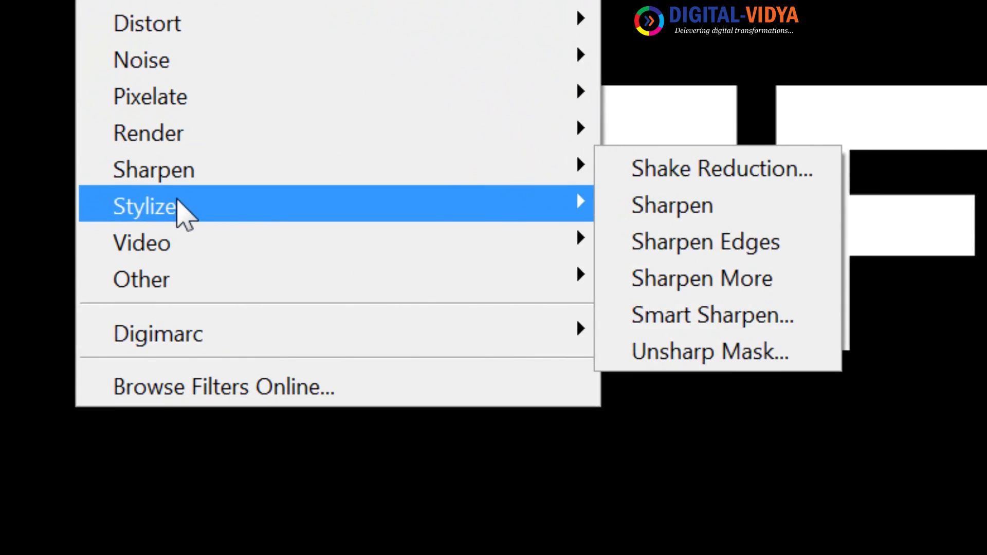
mouse_move(359, 187)
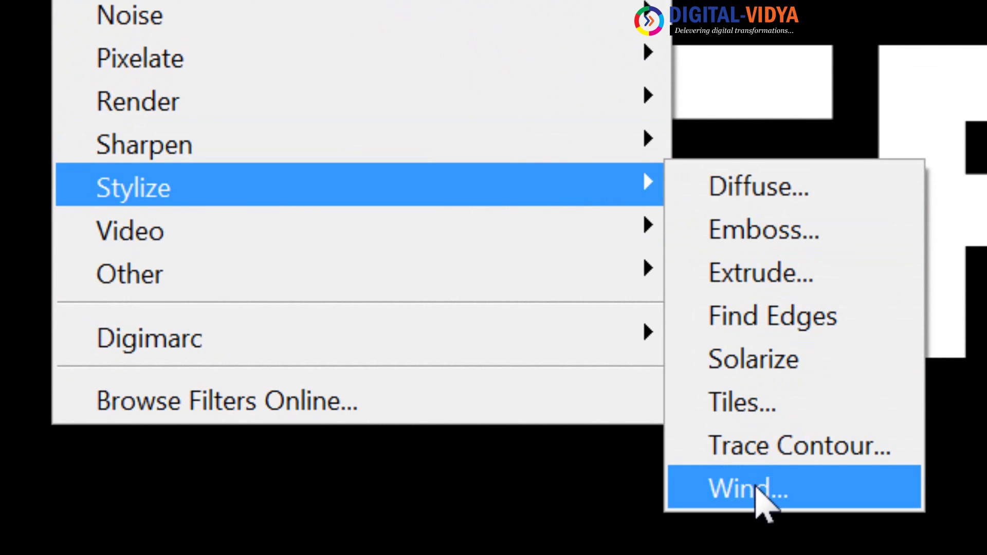
click(757, 488)
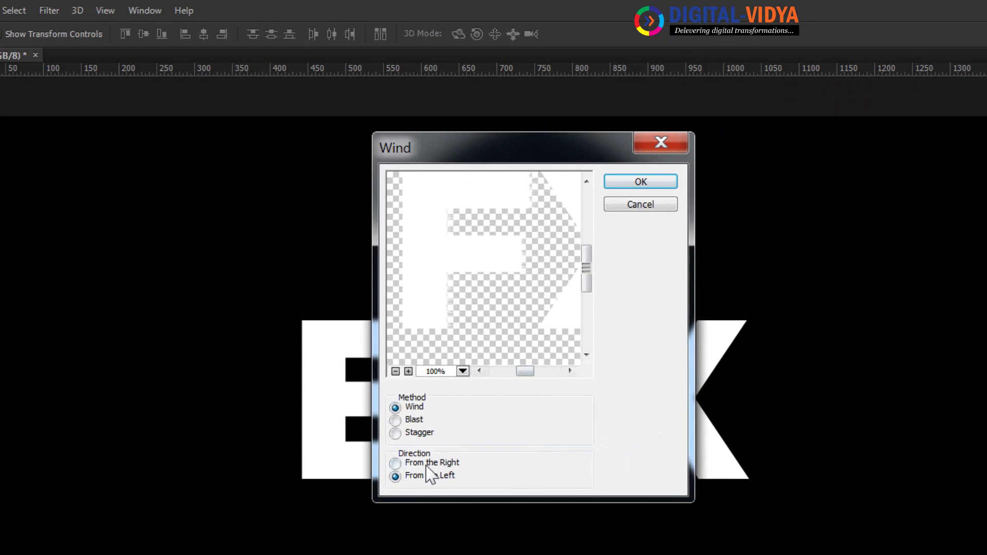
click(421, 463)
click(415, 476)
click(411, 464)
click(623, 182)
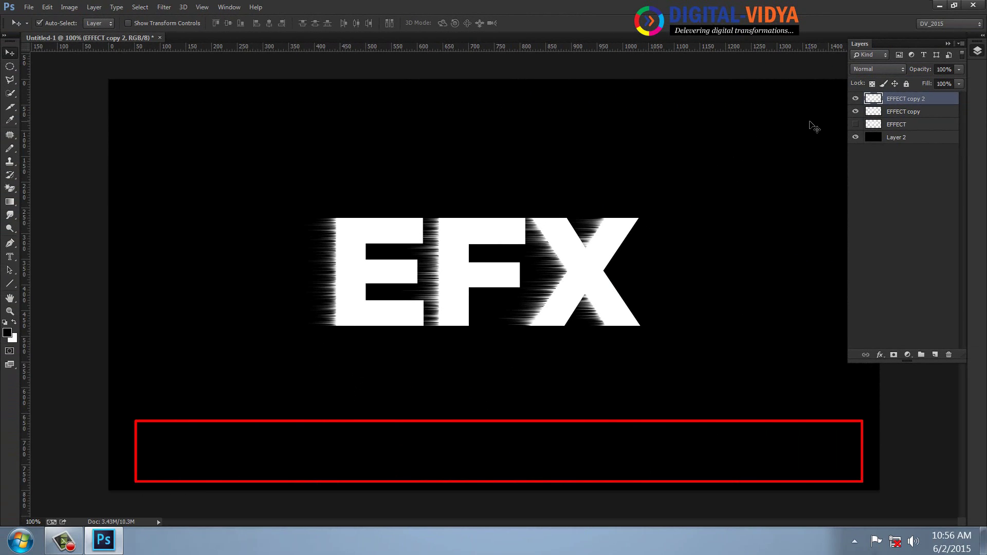
Duplicate the streaked layer and reapply Wind repeatedly for longer leftward streaks
key(ctrl+j)
key(ctrl+f)
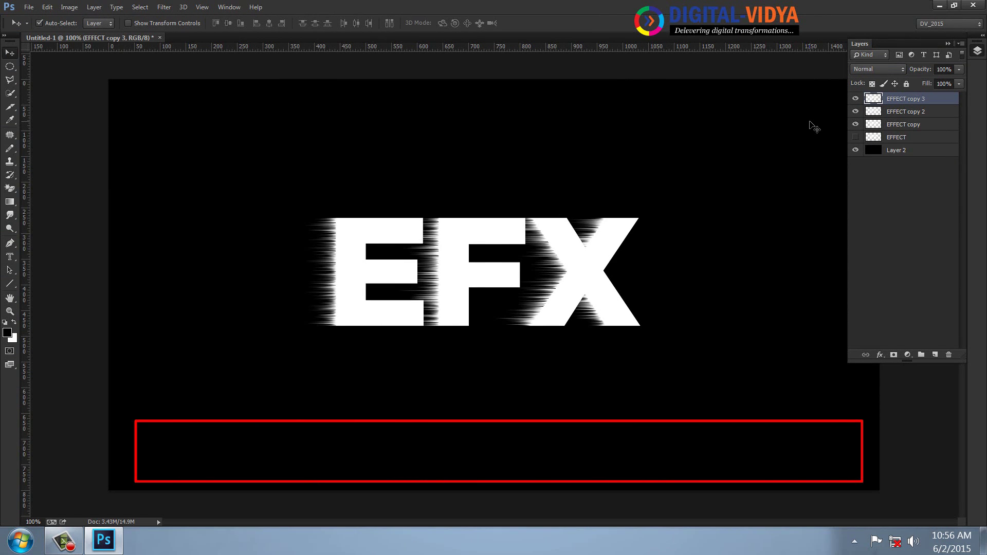
key(ctrl+f)
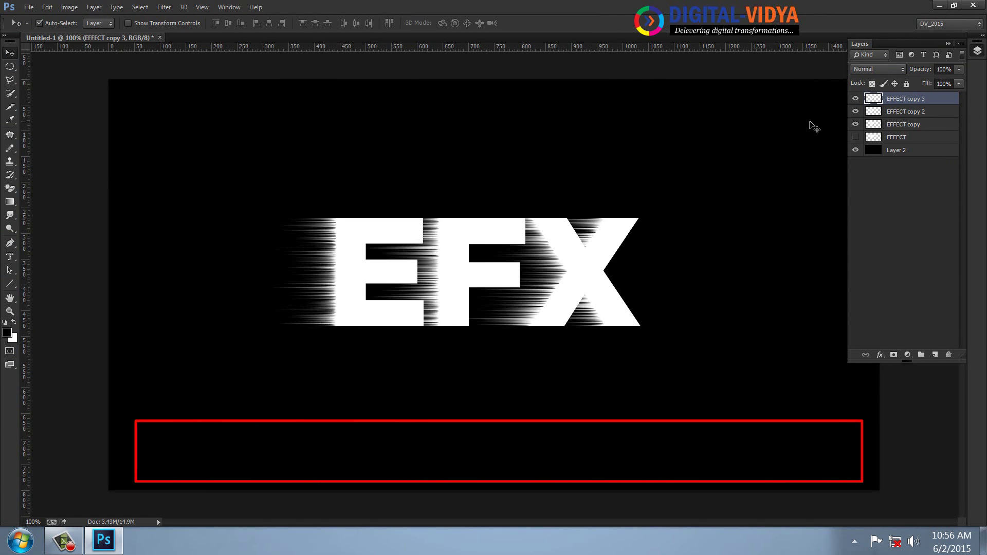
key(ctrl+j)
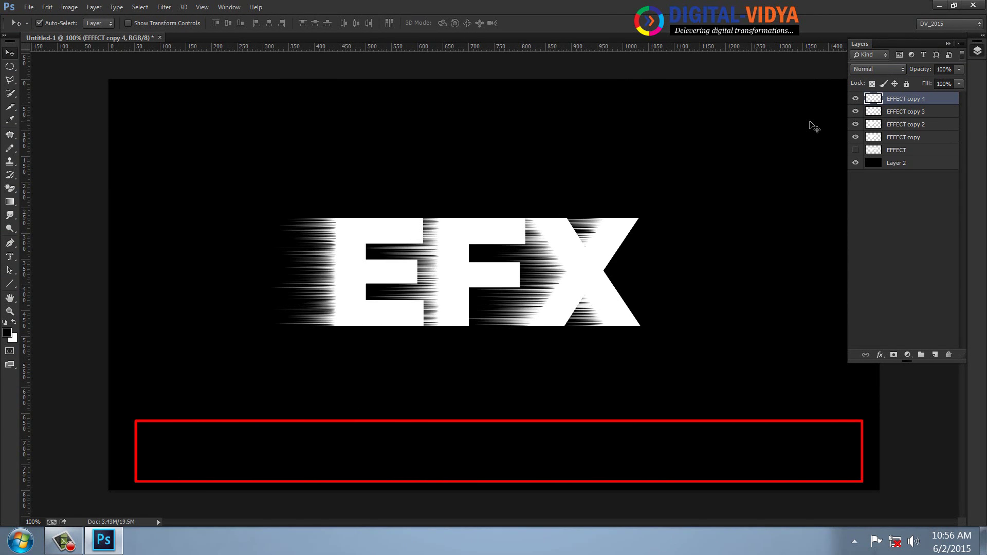
click(162, 6)
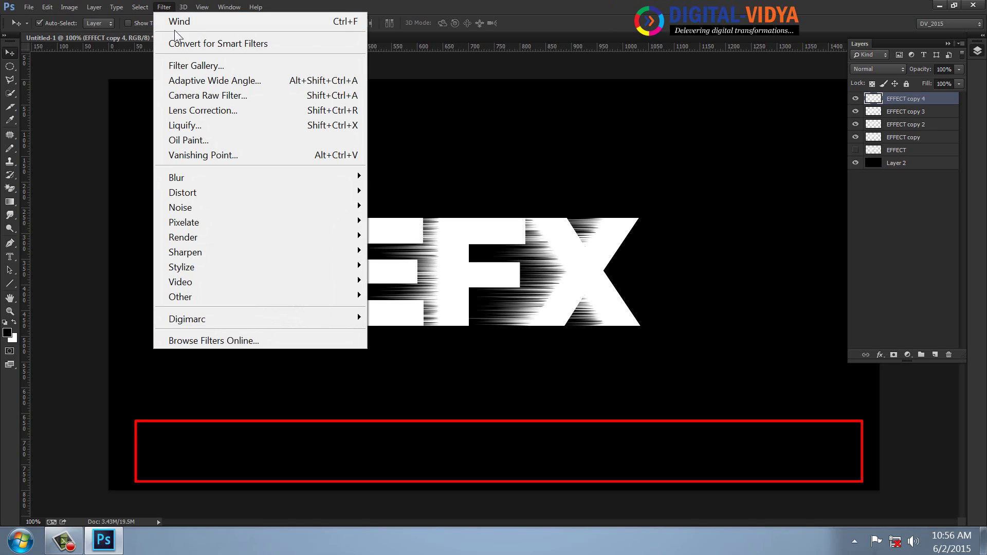
click(342, 22)
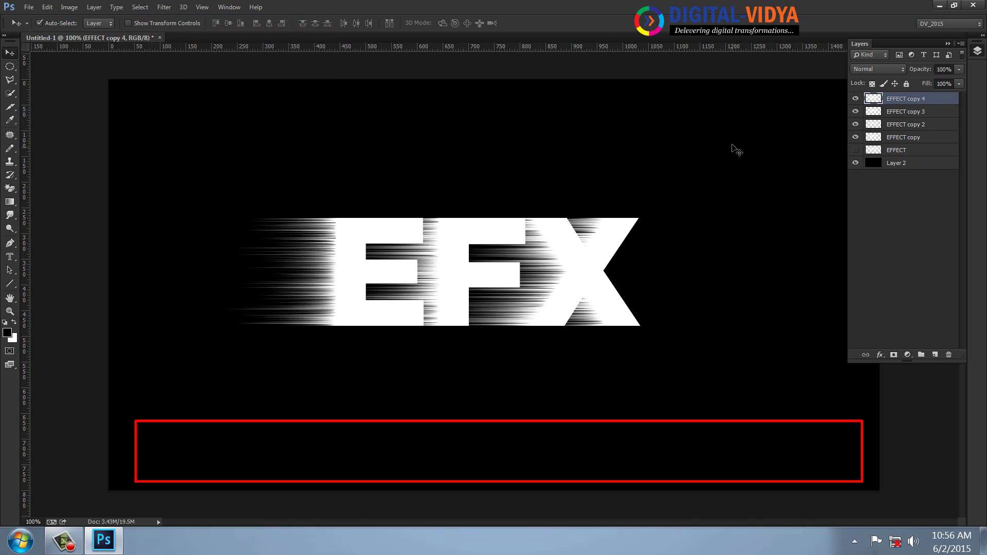
Put a fresh copy of the original EFFECT layer on top, showing only it
click(901, 150)
key(ctrl+j)
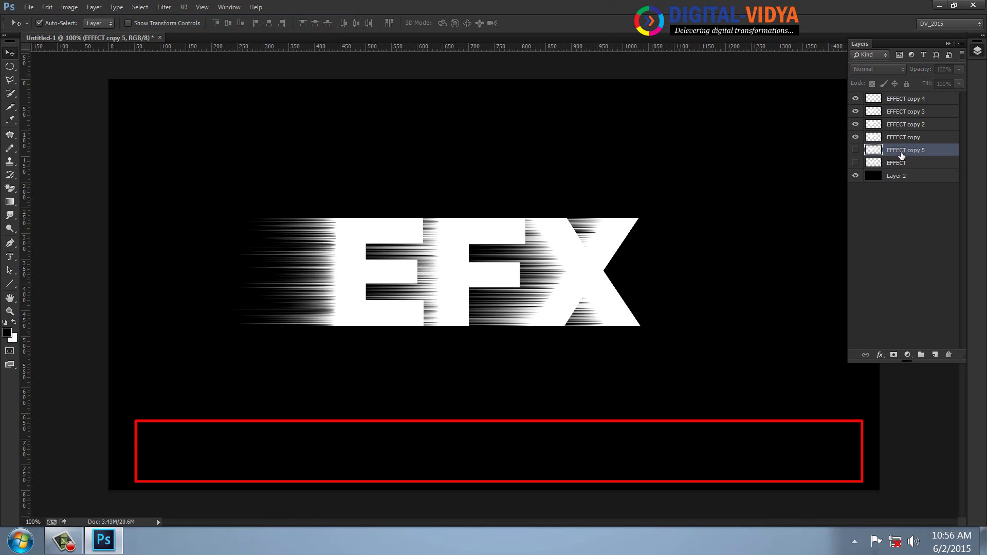
key(ctrl+shift+bracketright)
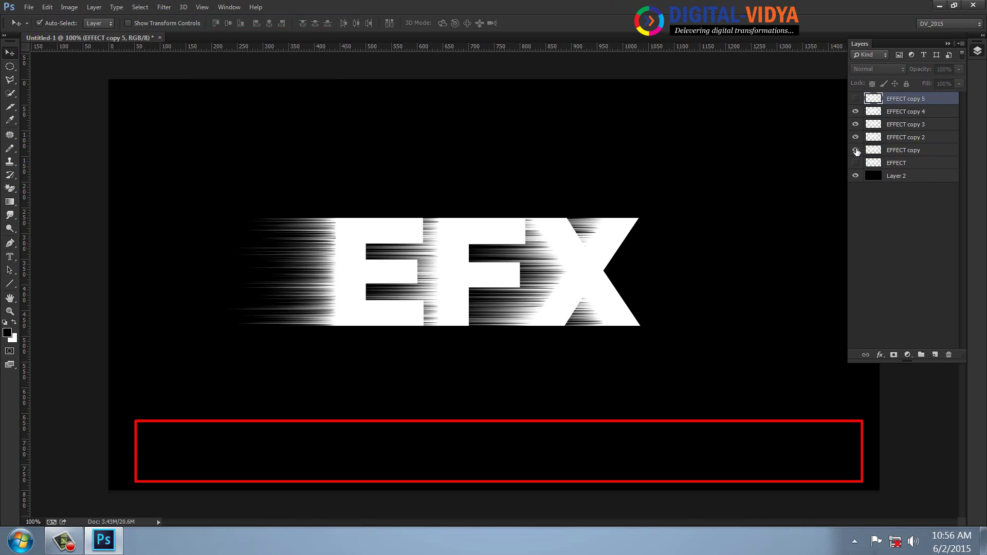
drag(855, 150, 855, 119)
click(856, 98)
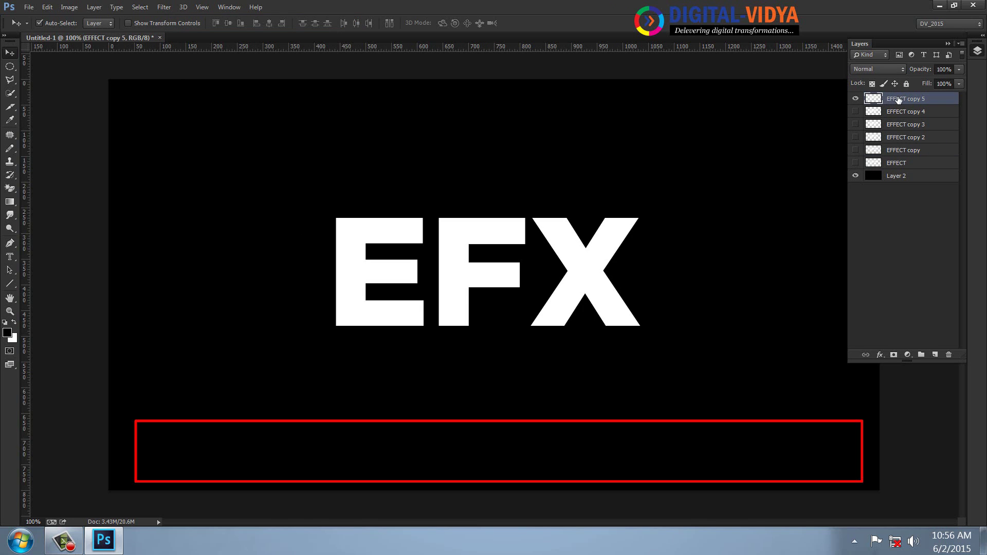
click(164, 8)
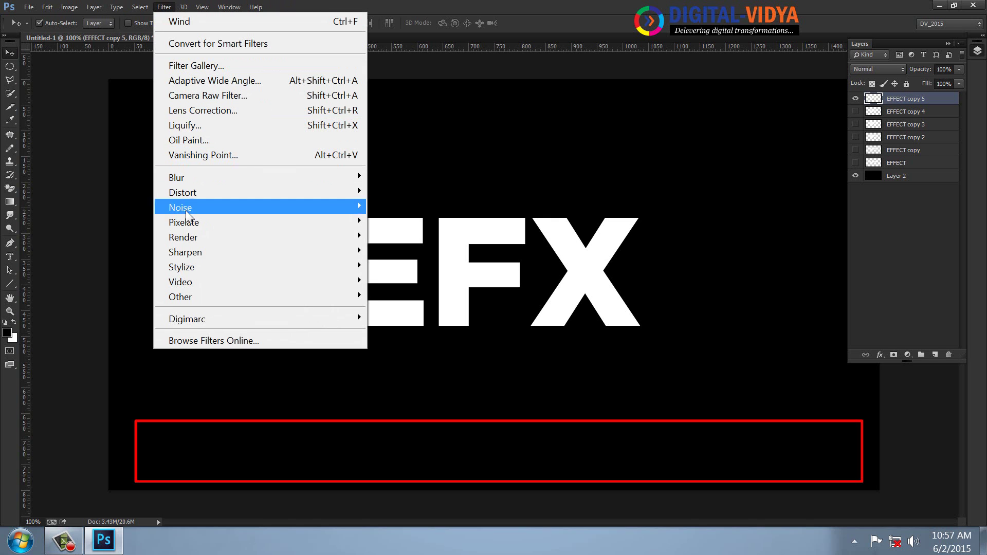
mouse_move(182, 267)
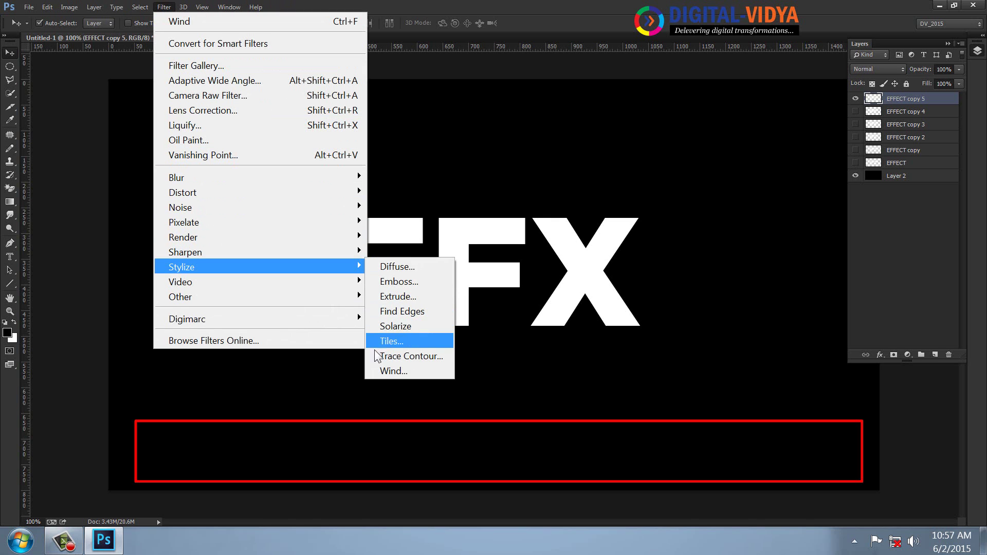
Apply the Wind filter From the Left to the fresh EFX copy
click(383, 371)
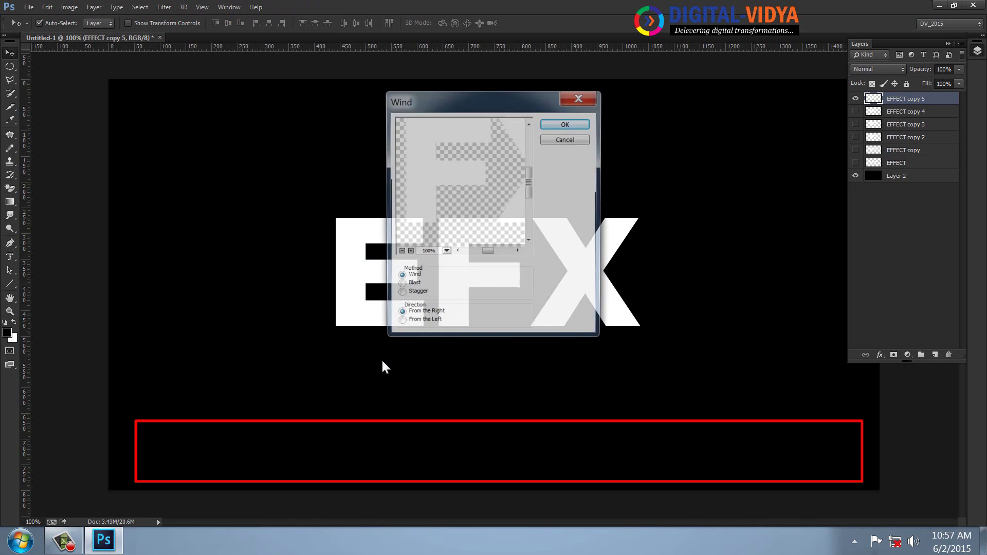
click(416, 323)
click(566, 124)
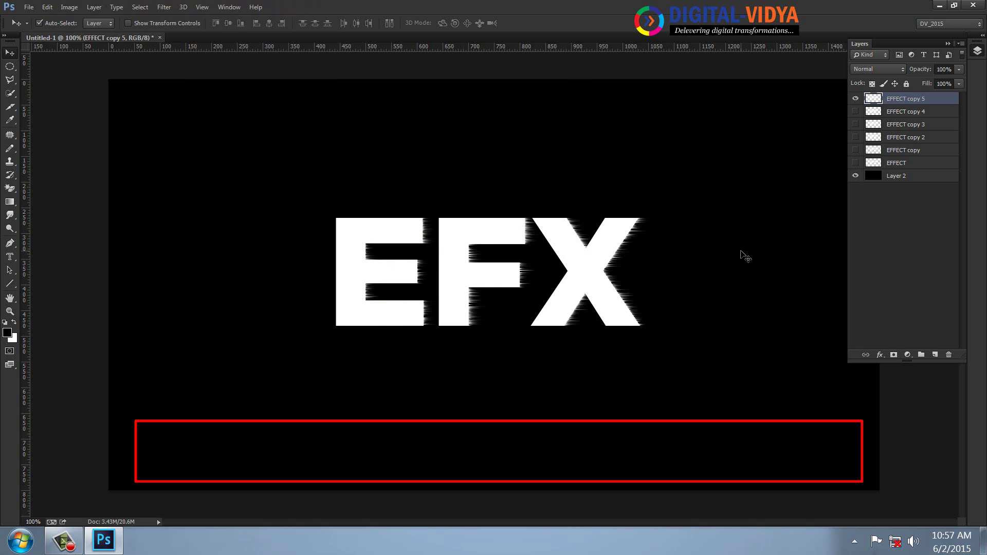
Duplicate and reapply Wind three times for copies 6–8, then hide the shorter-streak copies
key(ctrl+j)
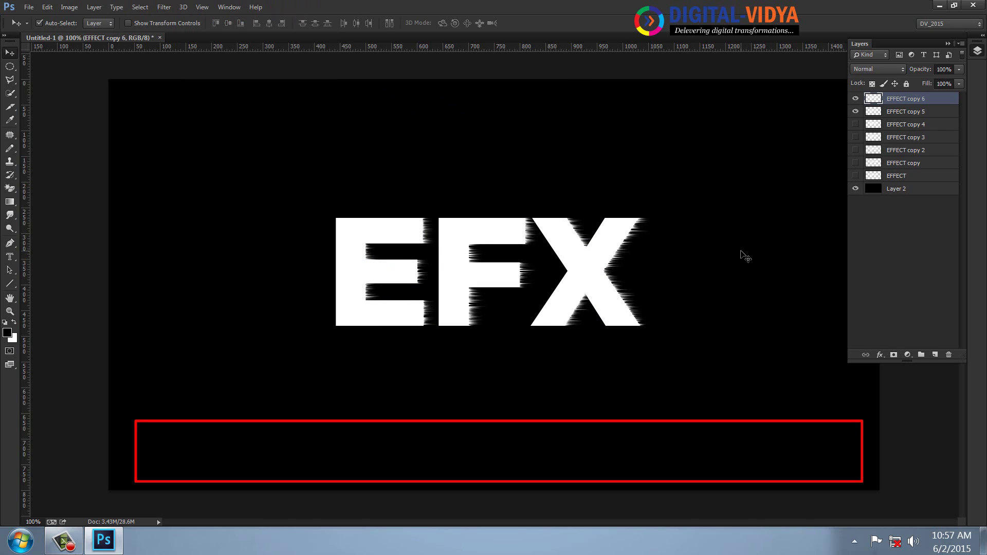
key(ctrl+f)
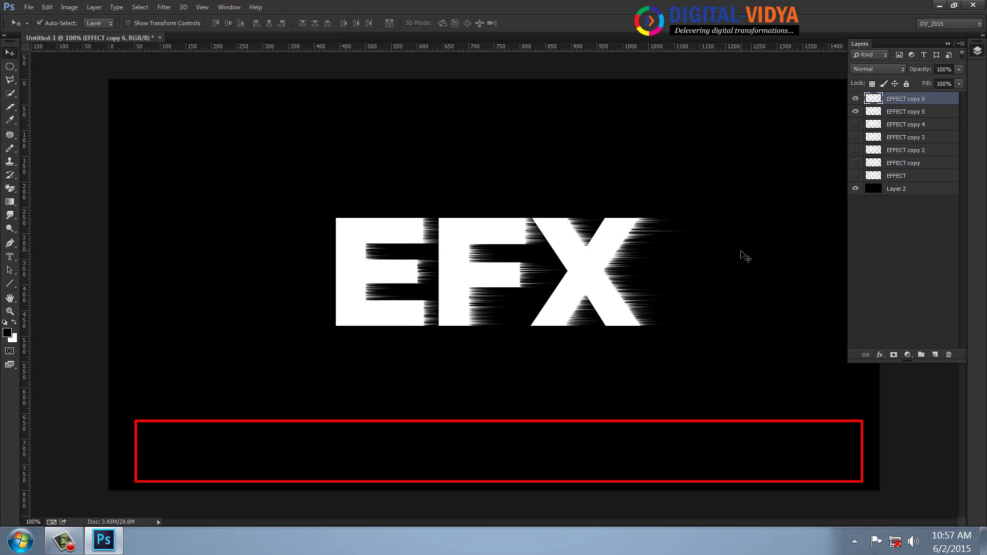
key(ctrl+j)
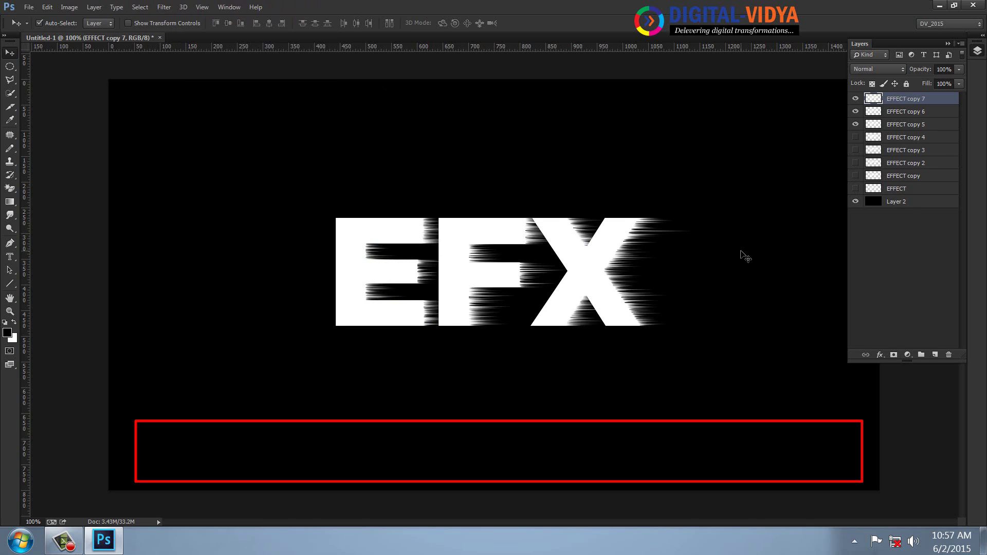
key(ctrl+f)
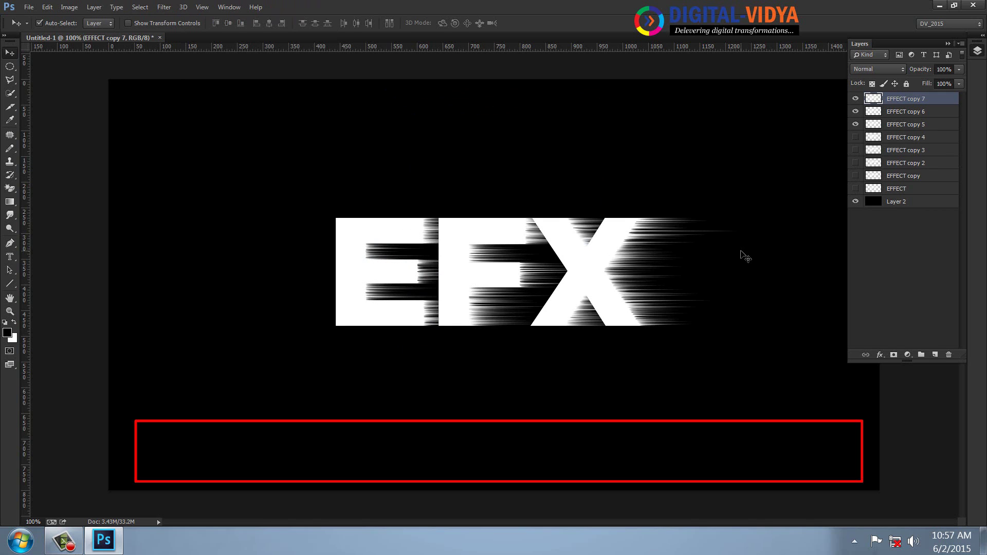
key(ctrl+j)
key(ctrl+f)
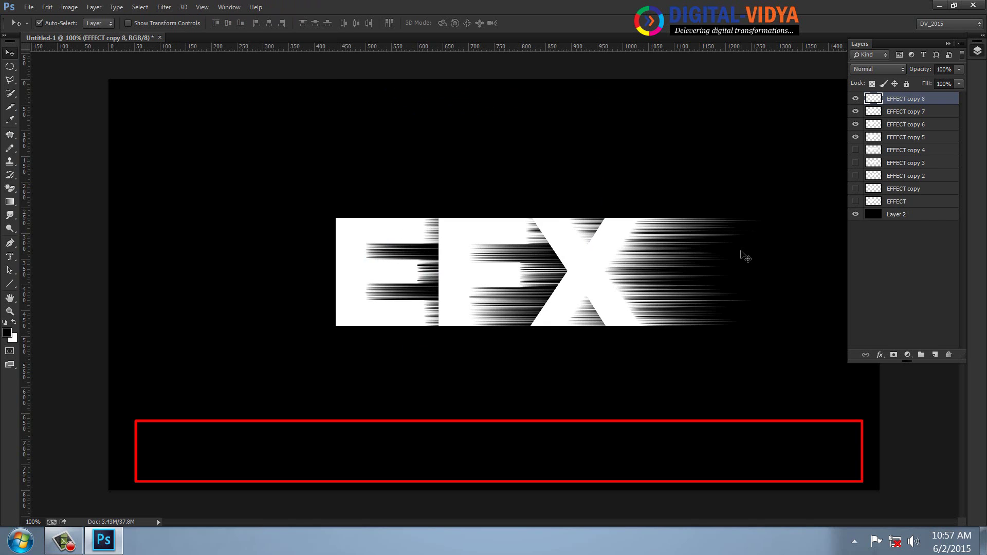
drag(856, 137, 855, 116)
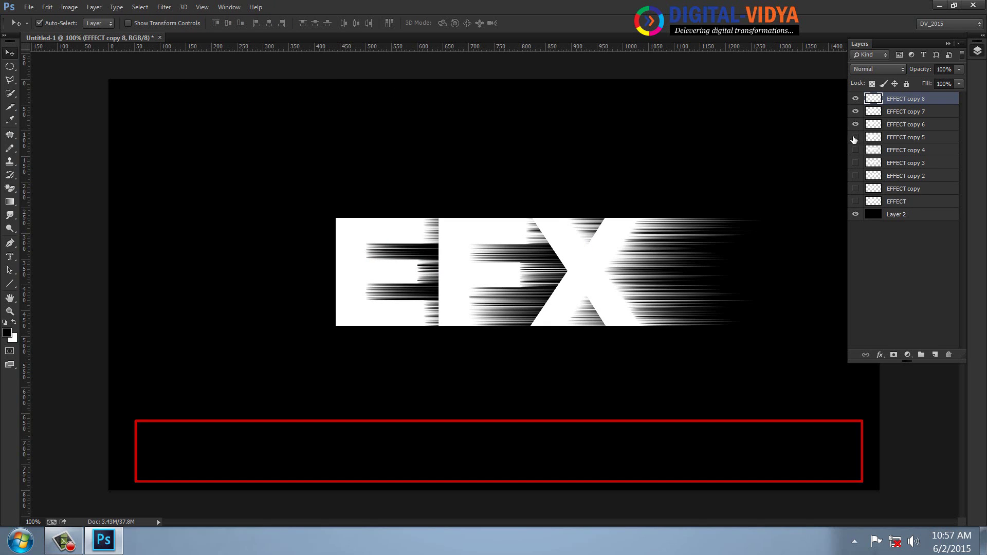
Add empty Layer 3 at the top while keeping EFFECT copy 8 visible
click(856, 98)
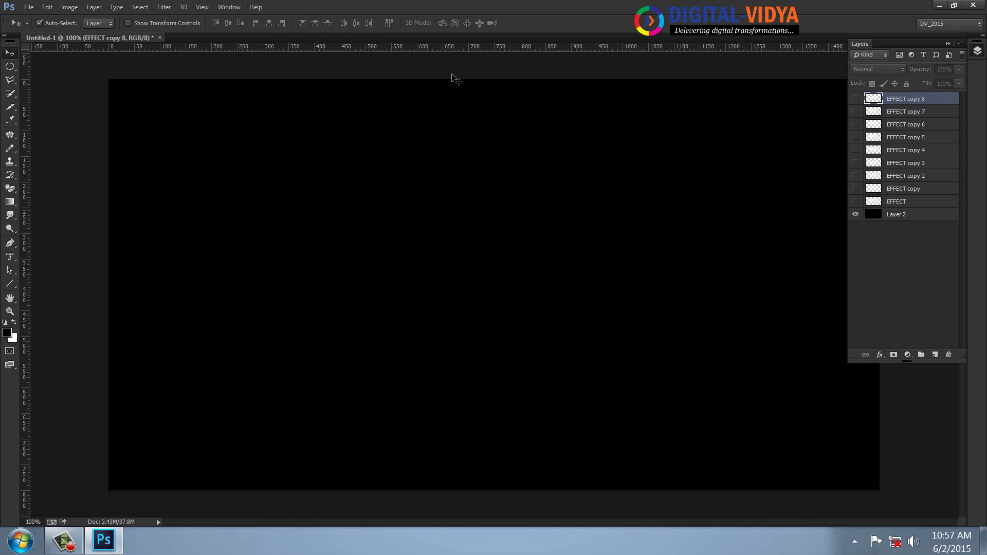
click(935, 355)
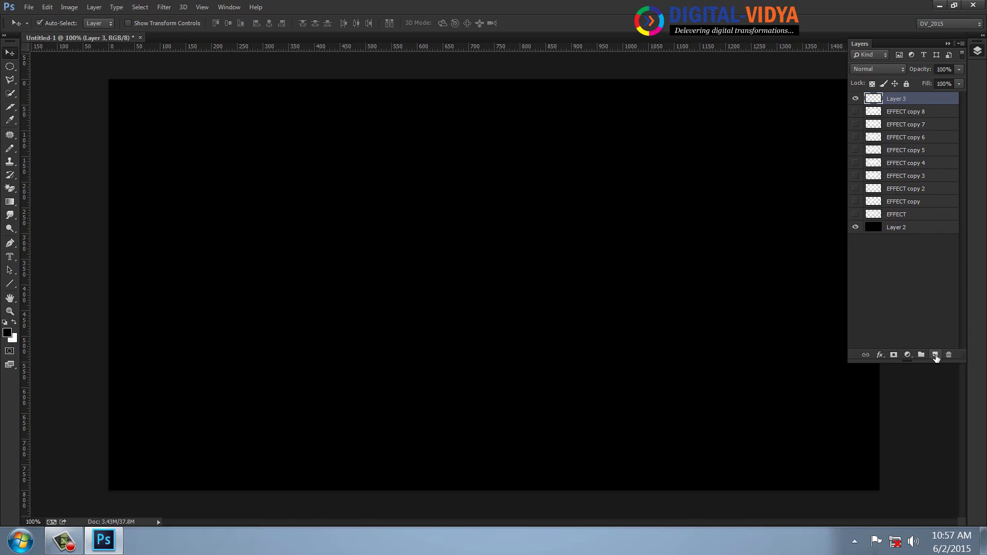
click(856, 111)
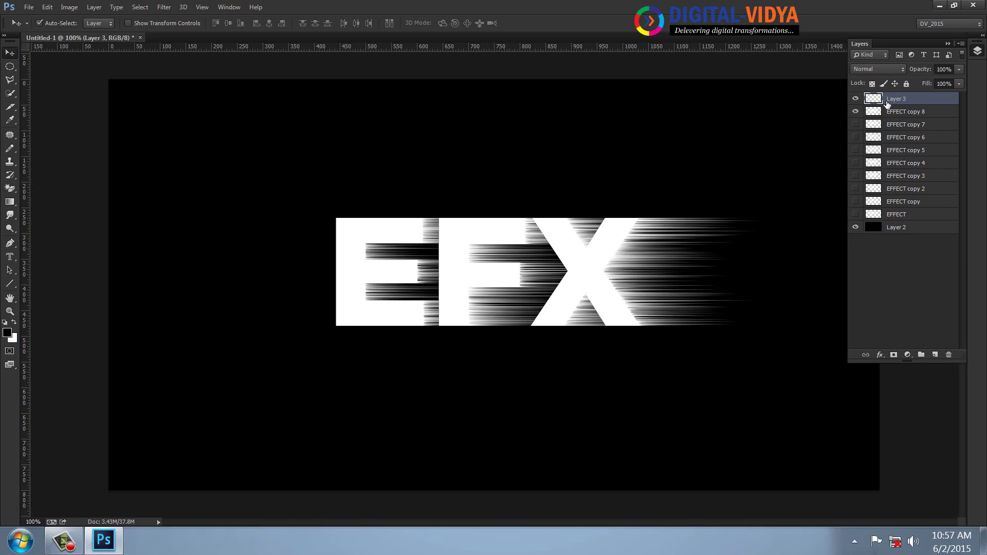
Fill Layer 3 with a diagonal purple-green-orange gradient from top-left to bottom-right
click(10, 202)
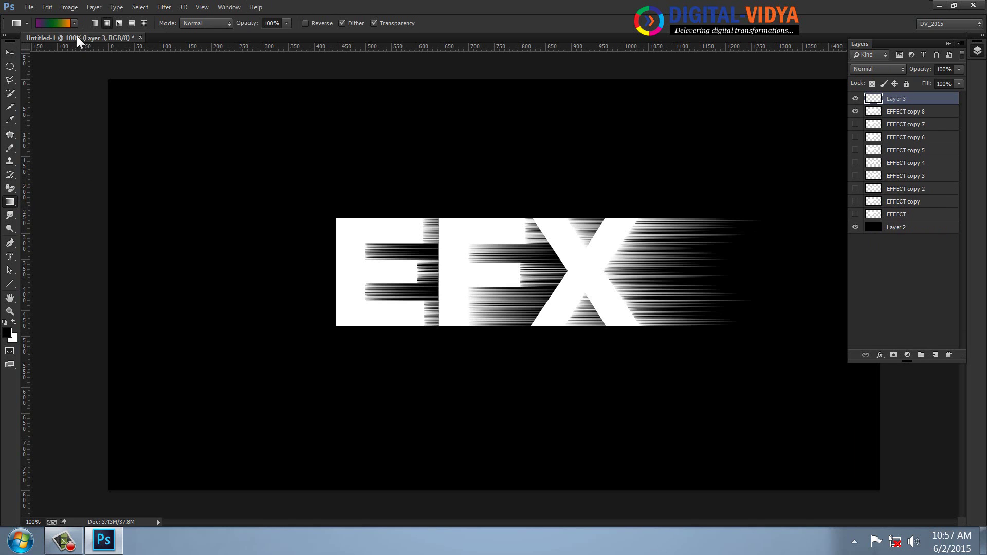
drag(194, 75, 811, 492)
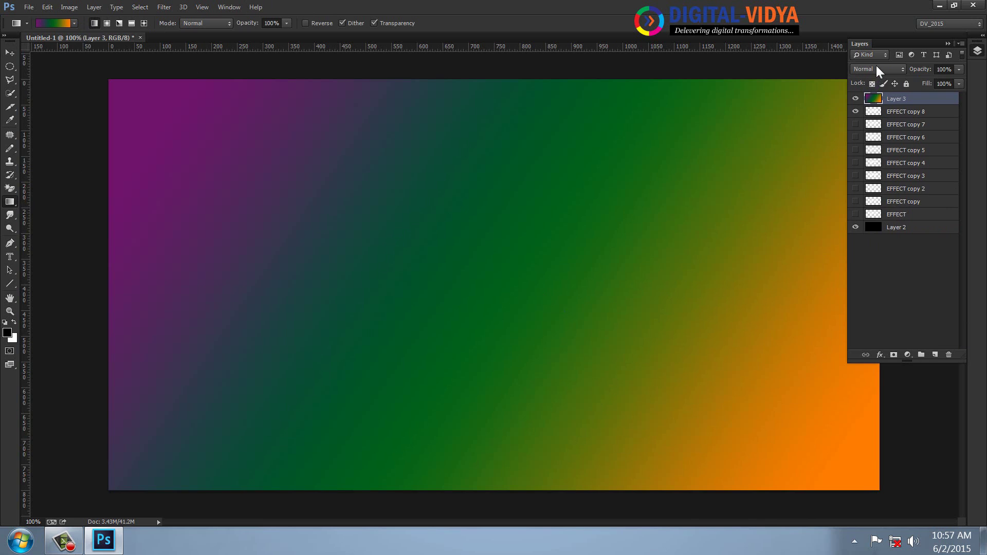
click(878, 69)
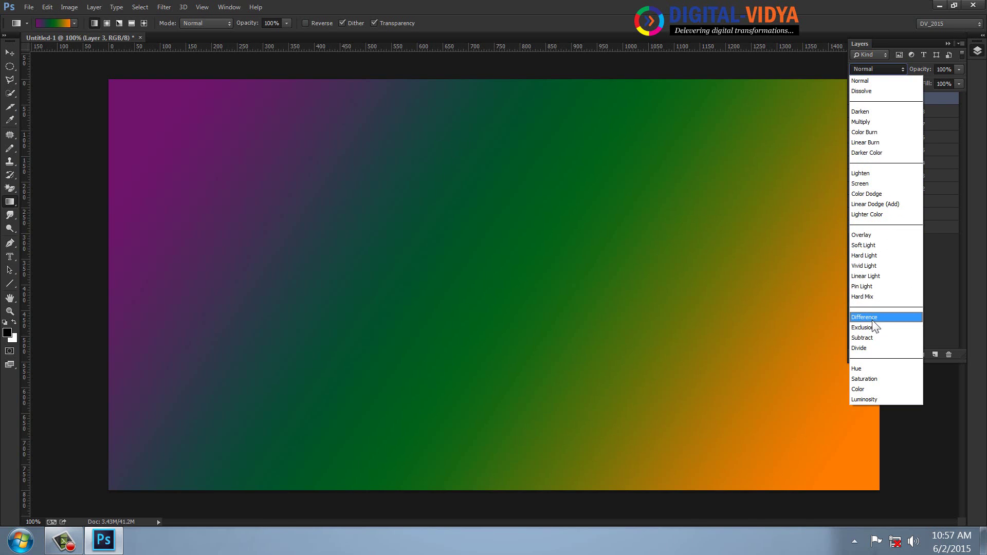
Set Layer 3 to Subtract blending and redraw it as a radial gradient
click(869, 338)
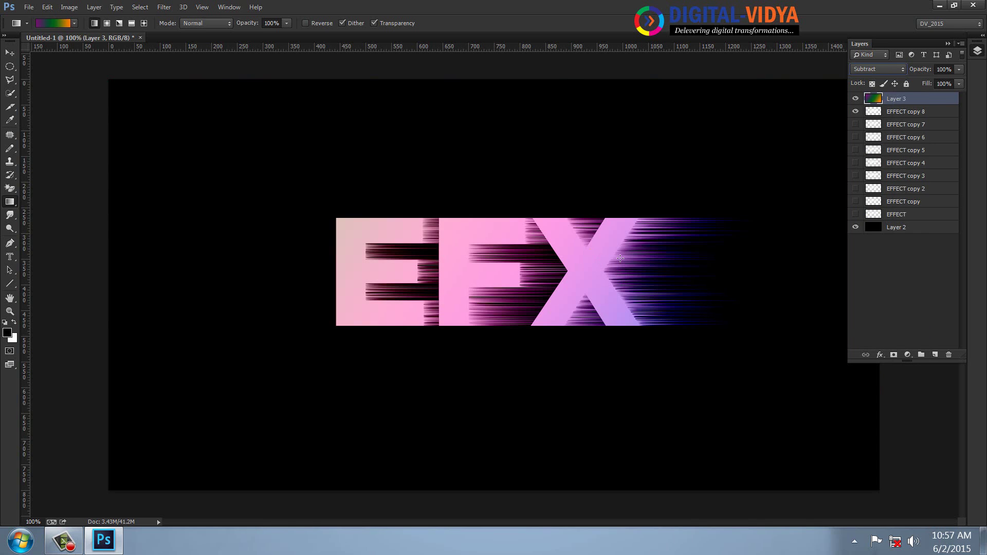
click(106, 23)
drag(554, 257, 263, 125)
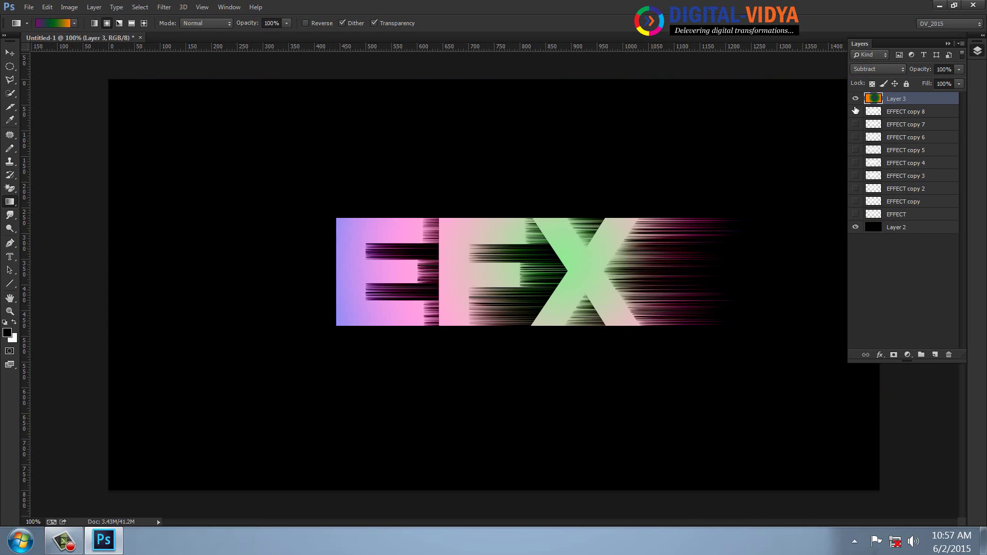
Hide EFFECT copy 8 and rename the gradient layer gRADENT
click(856, 112)
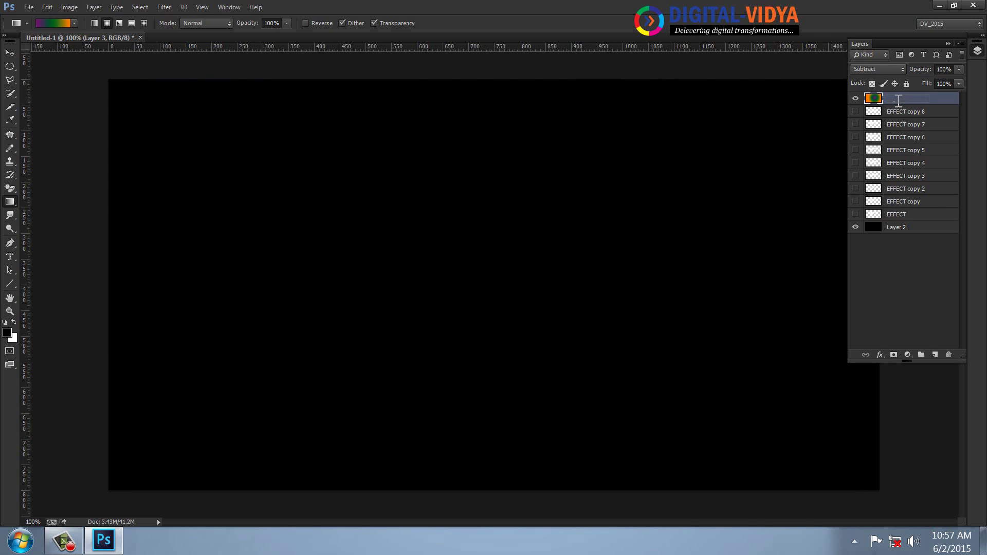
double_click(896, 99)
text(gRADENT)
key(Return)
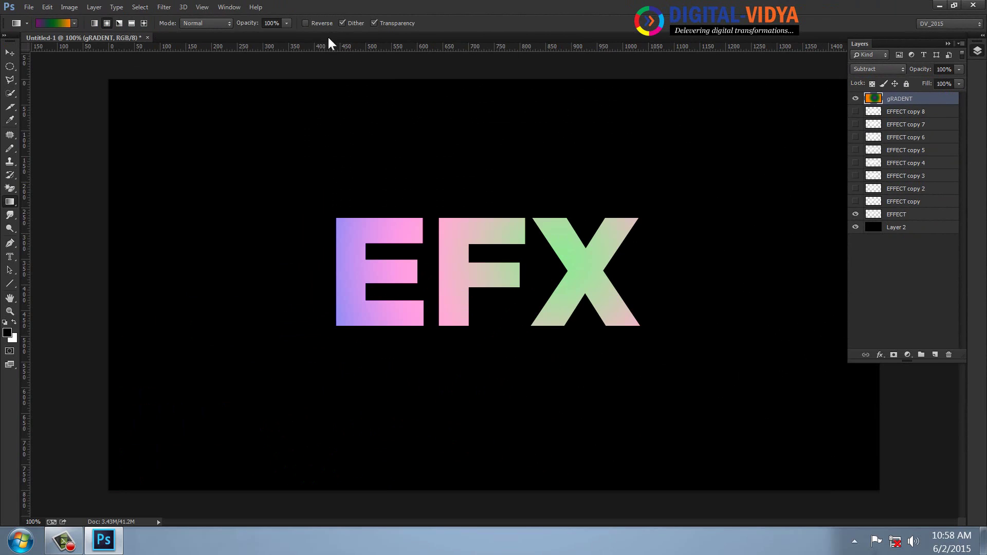
Show the Timeline, create a frame animation, and move the panel above the EFX text
click(229, 7)
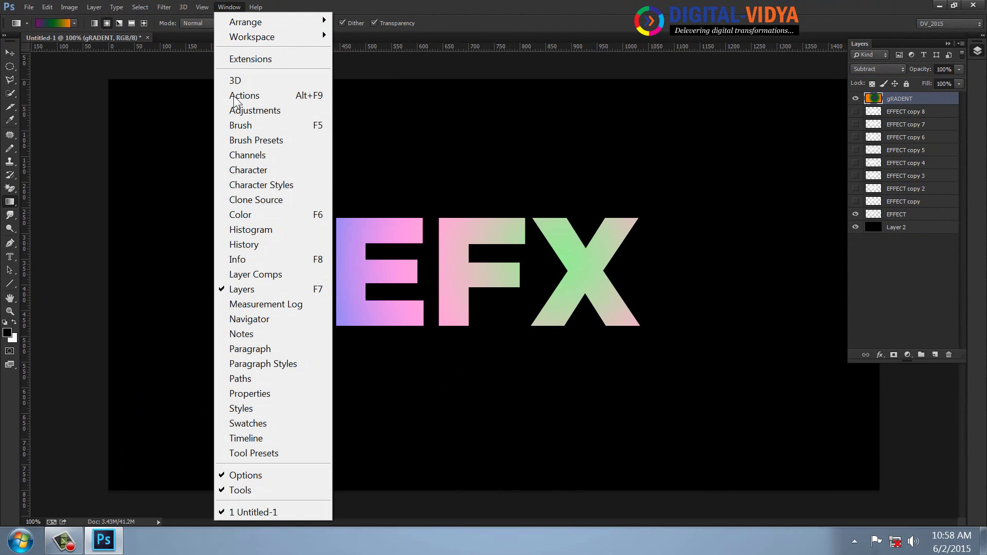
click(266, 436)
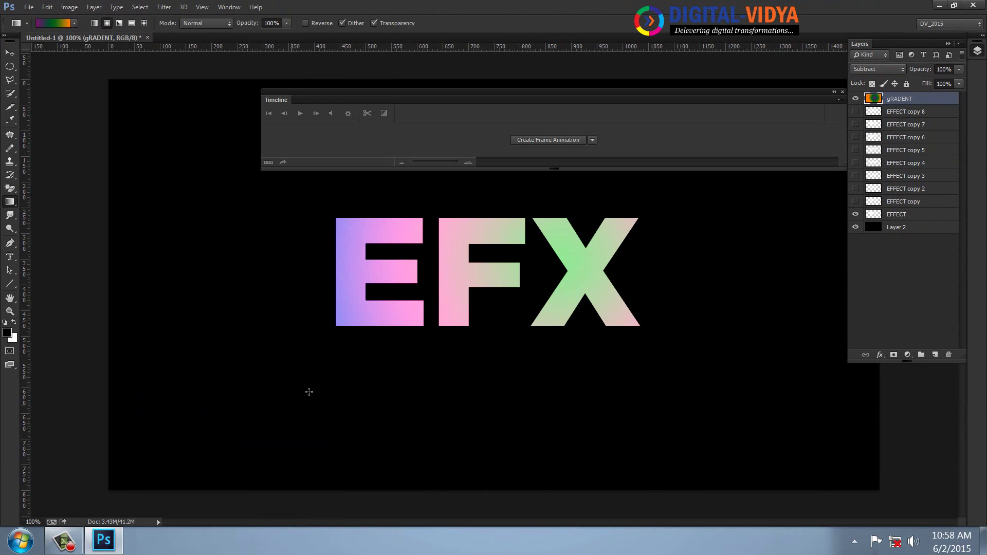
click(542, 141)
drag(337, 94, 261, 86)
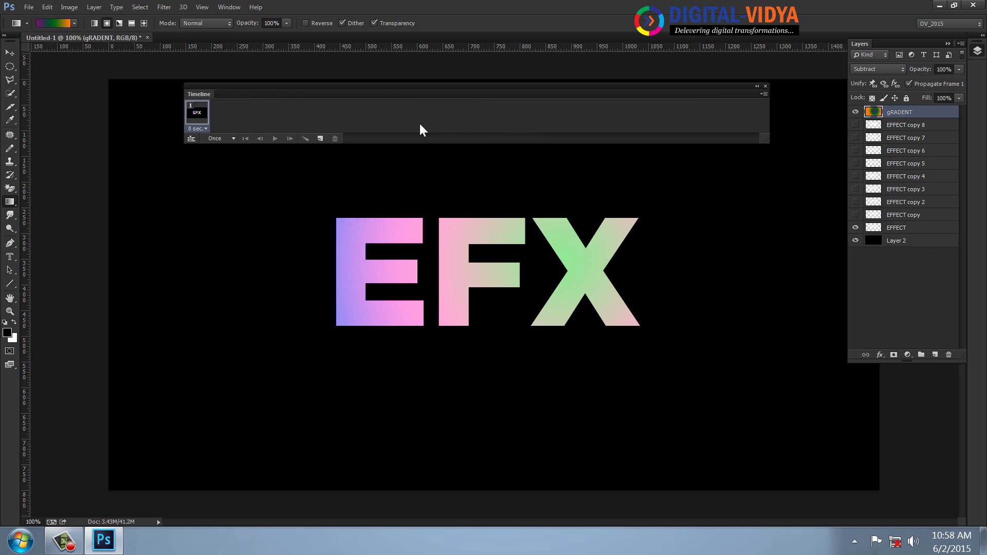
Add frames 2–5, revealing EFFECT copy, copy 2, copy 3 and copy 4 in turn
click(320, 140)
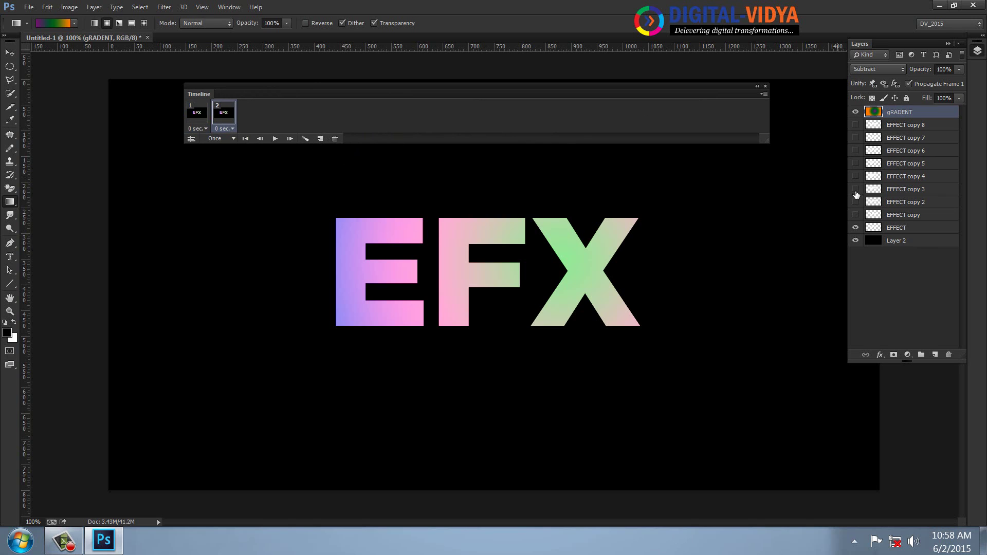
click(856, 215)
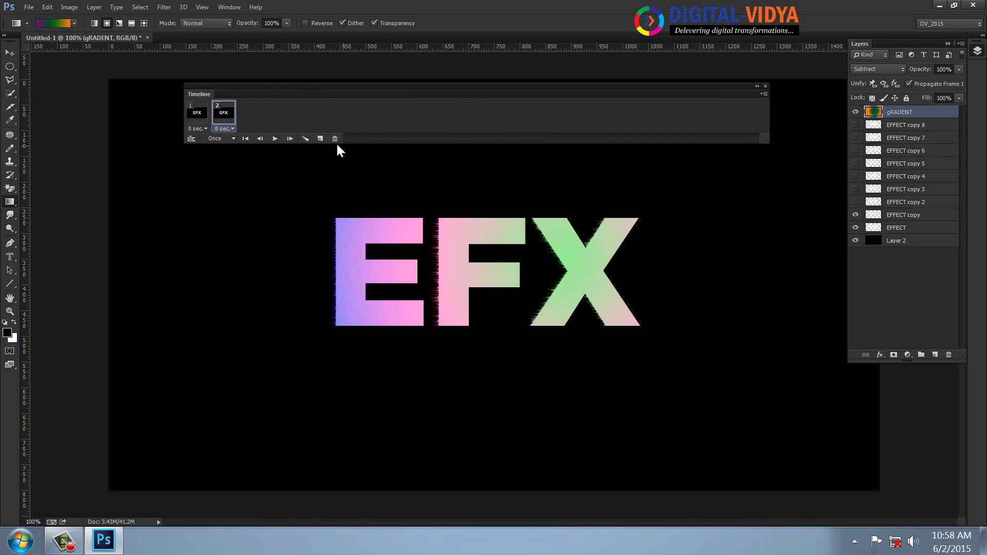
click(320, 139)
click(856, 202)
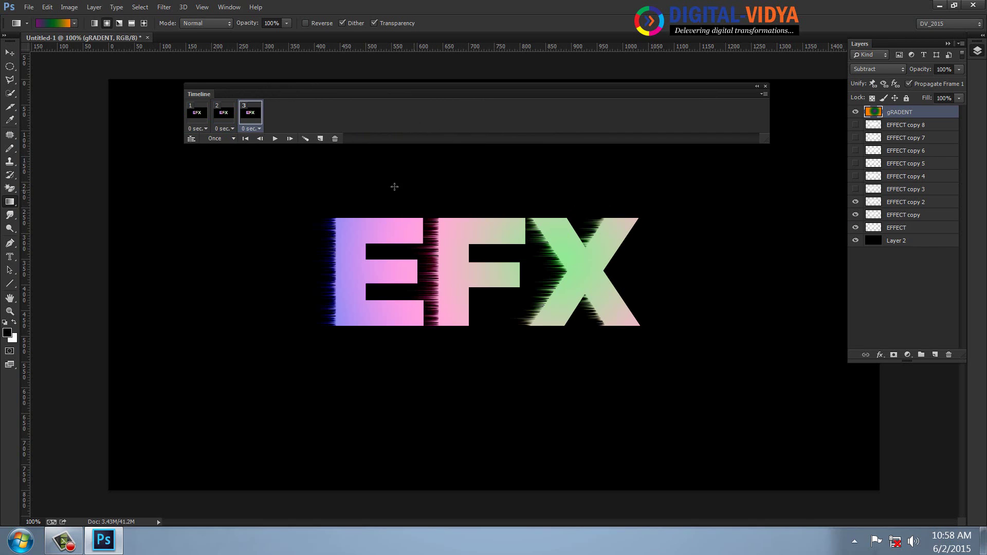
click(320, 139)
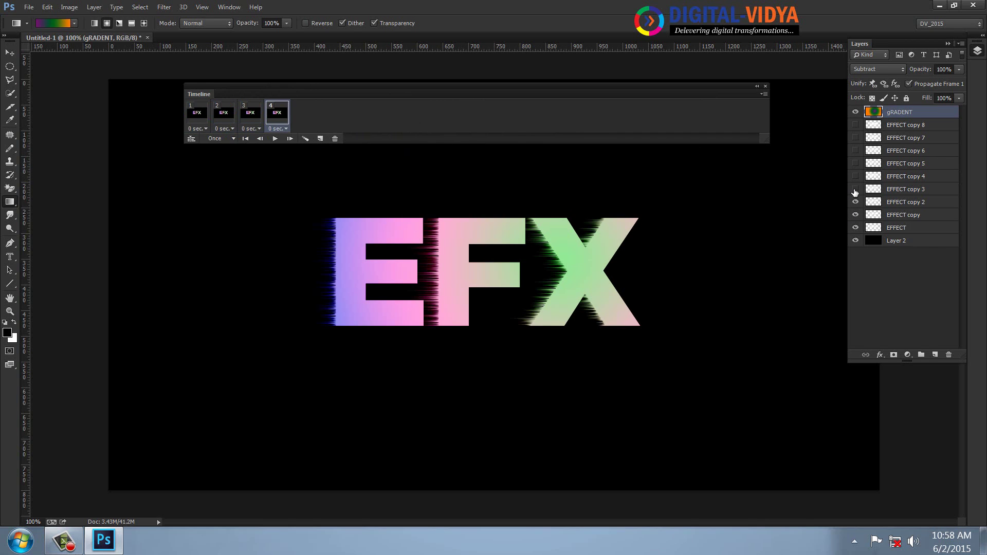
click(856, 189)
click(320, 139)
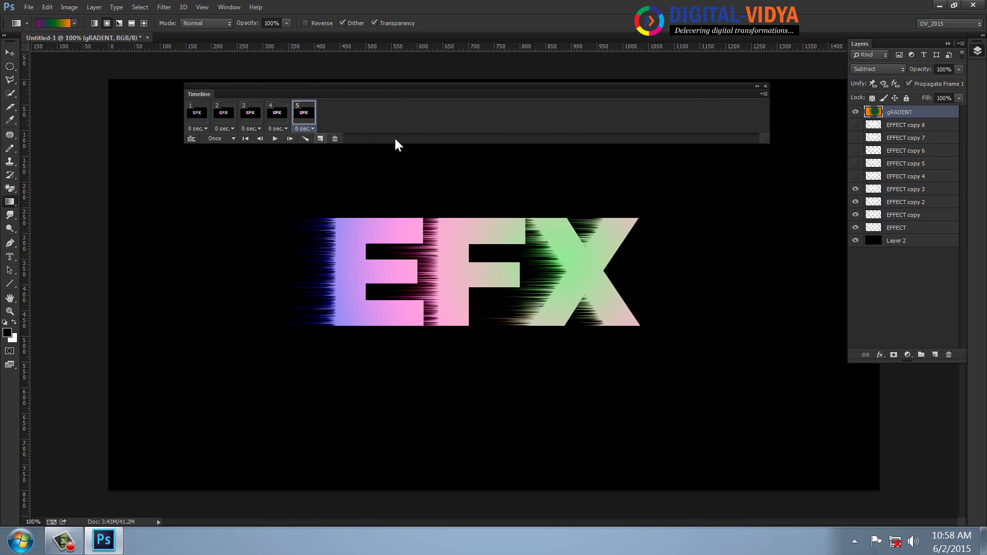
click(856, 176)
Add frames 6–9, revealing EFFECT copy 5 through copy 8 for full-length streaks
click(320, 138)
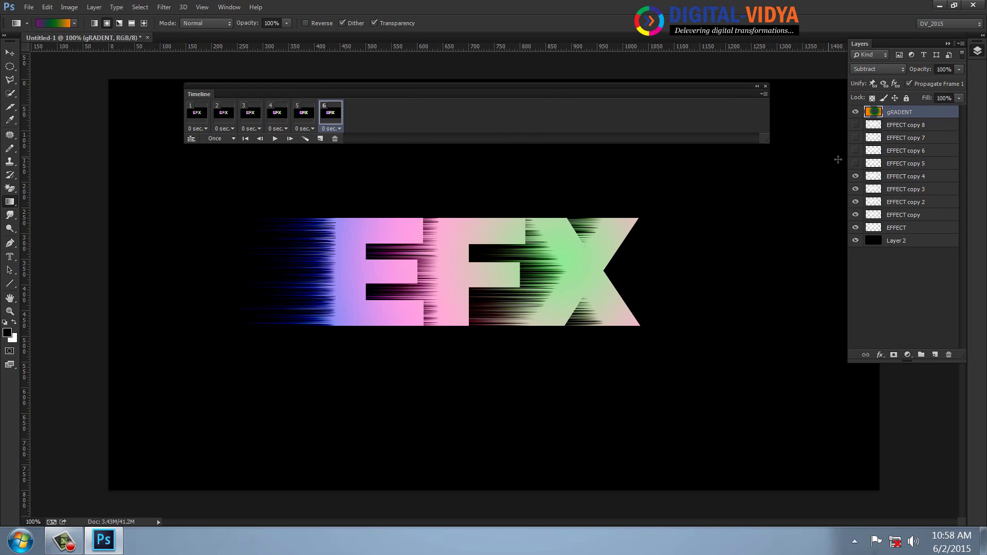
click(856, 163)
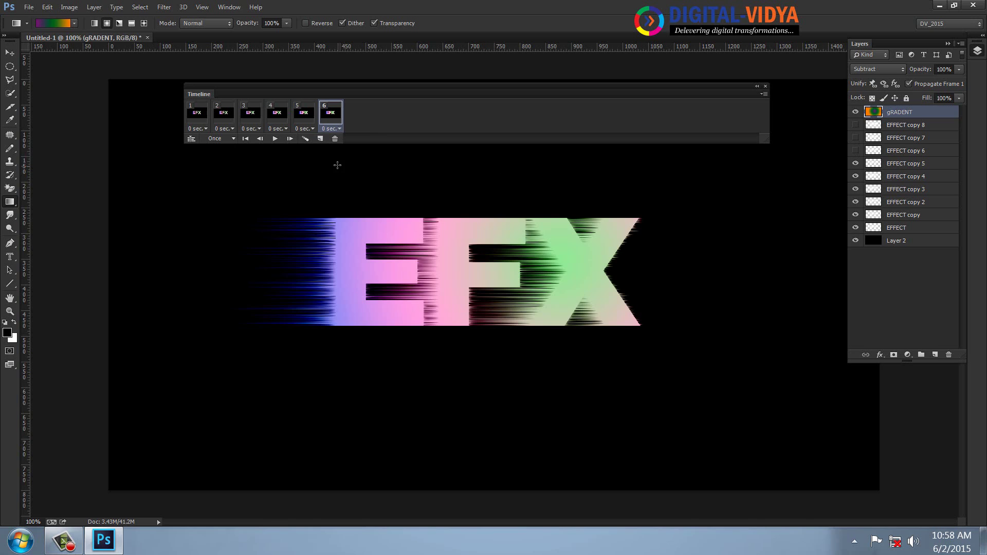
click(320, 139)
click(856, 151)
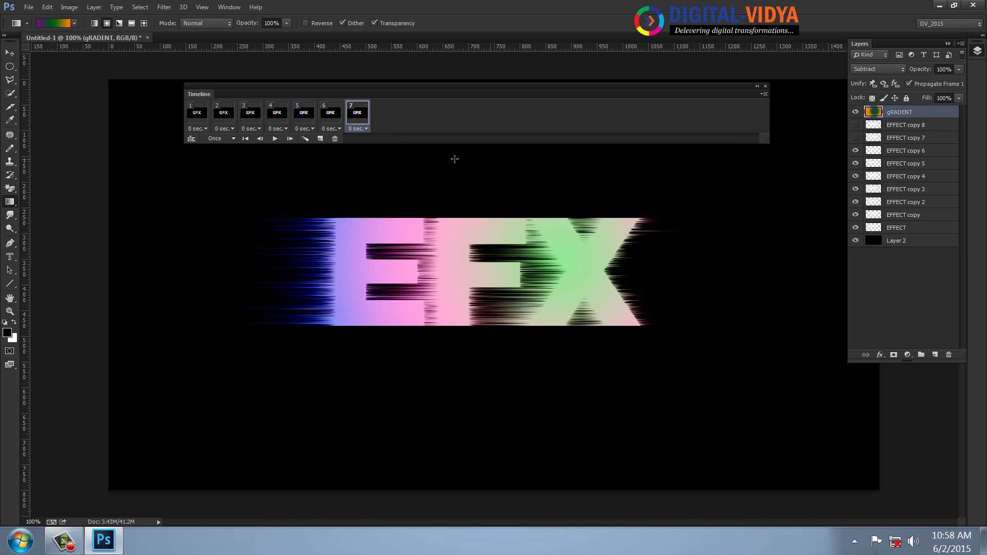
click(320, 139)
click(856, 138)
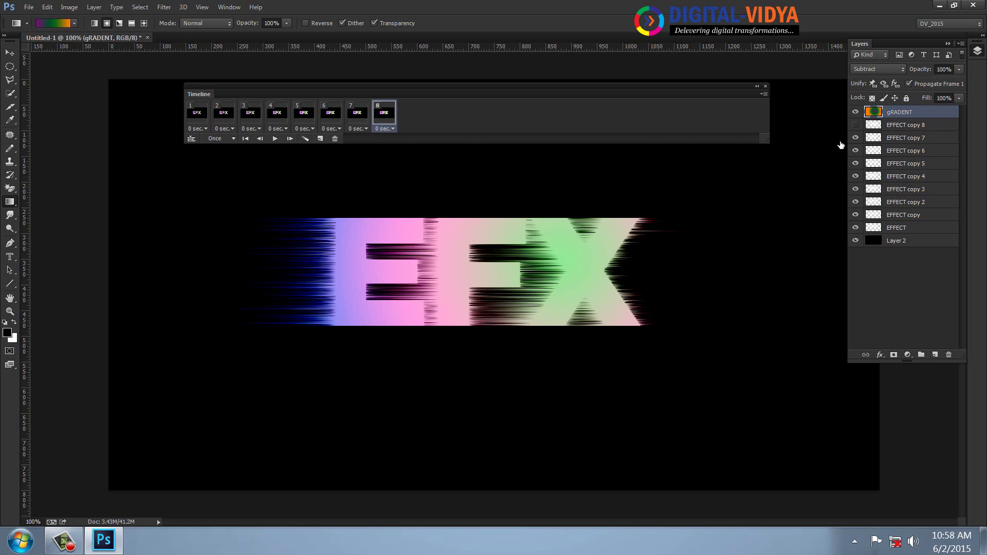
click(320, 139)
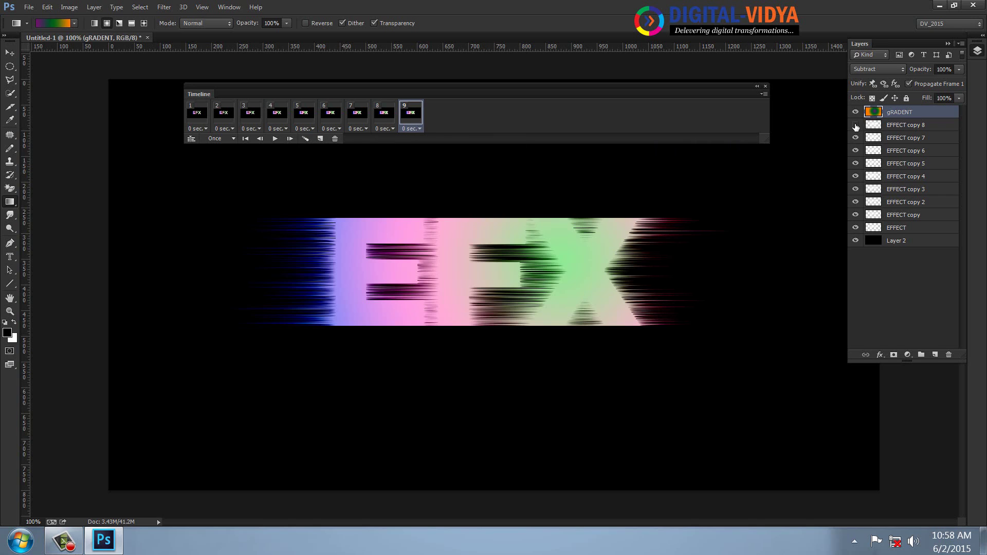
click(856, 125)
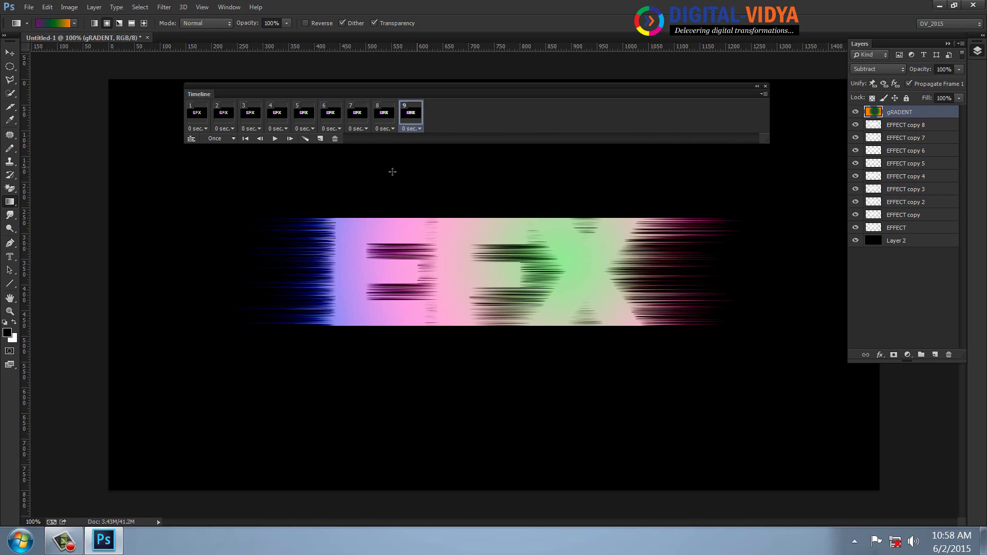
Add frames 10–13, hiding EFFECT copy 8, 7, 6 and 5 in turn
click(319, 139)
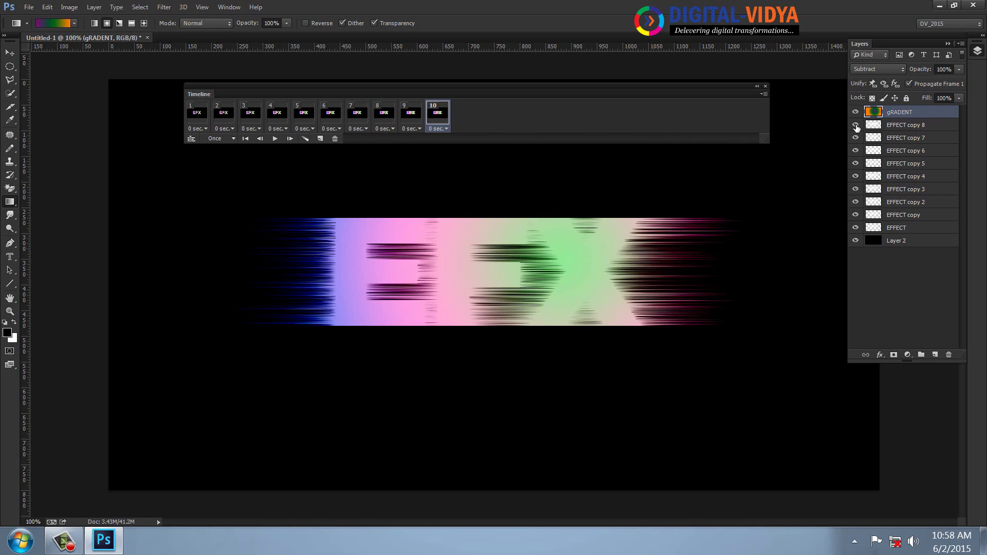
click(855, 126)
click(320, 139)
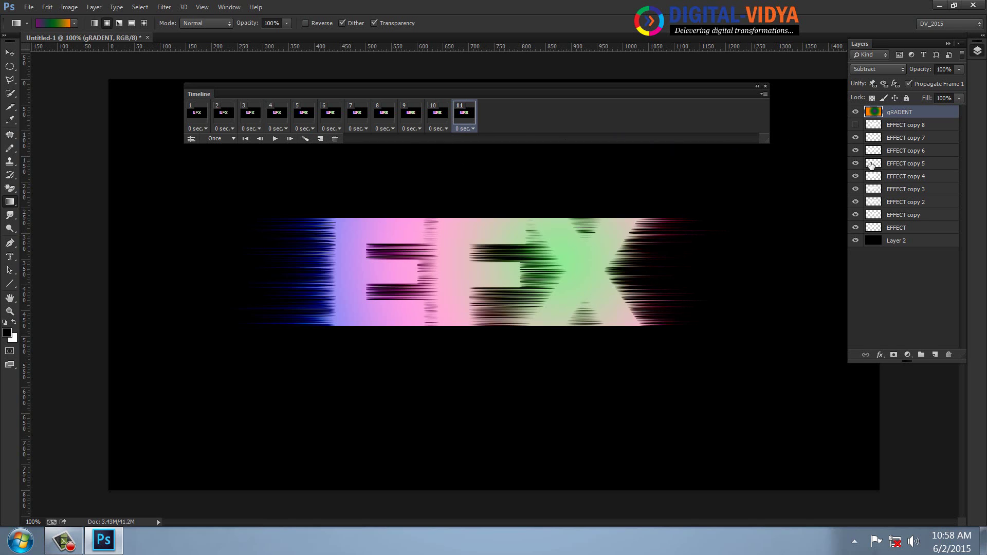
click(855, 137)
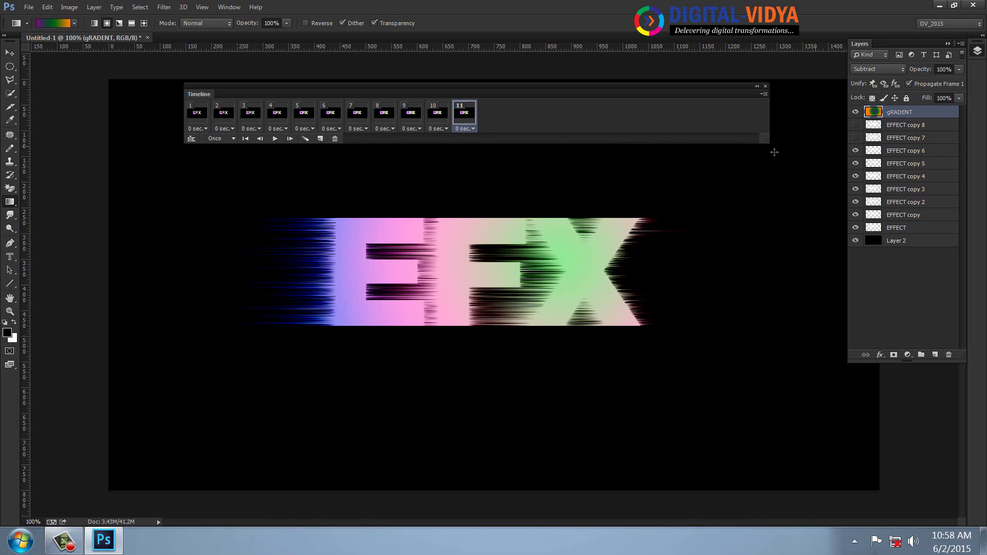
click(320, 139)
click(855, 151)
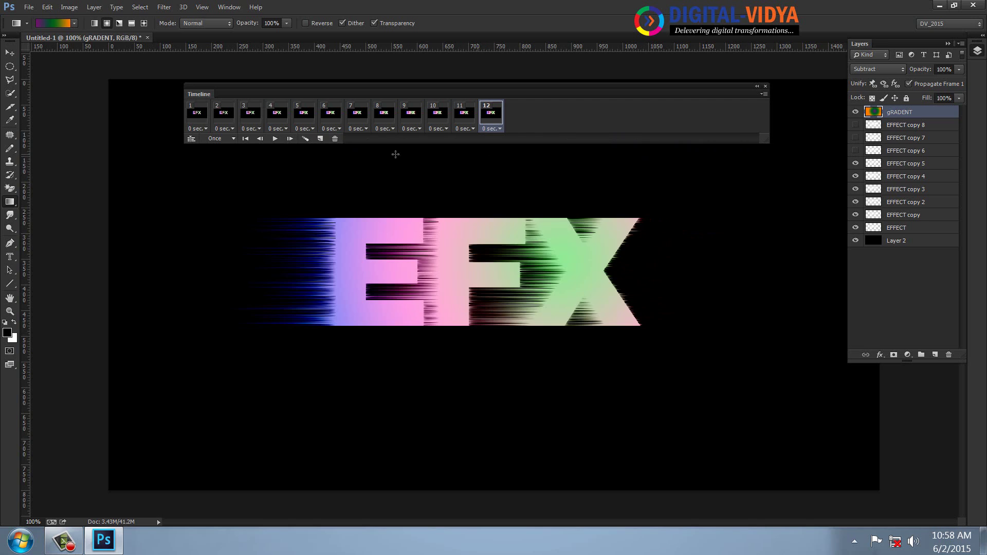
click(320, 139)
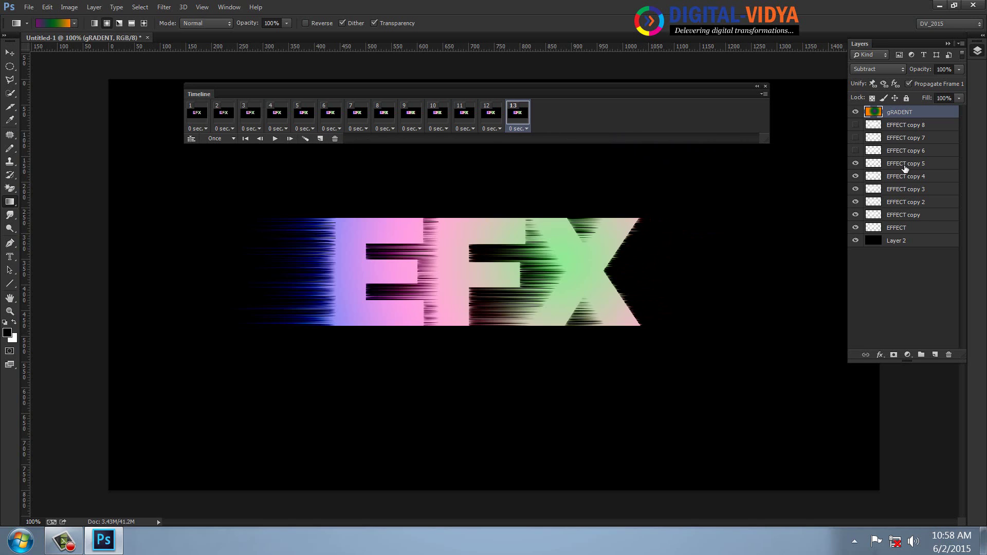
click(855, 163)
Add three more frames, hiding EFFECT copy 4, copy 3 and copy 2 in turn
click(320, 138)
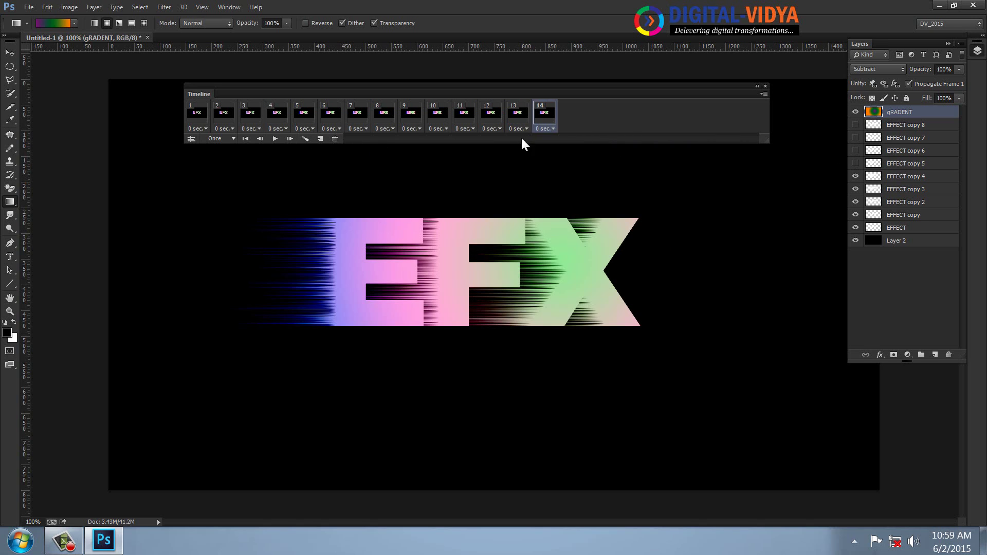
click(856, 177)
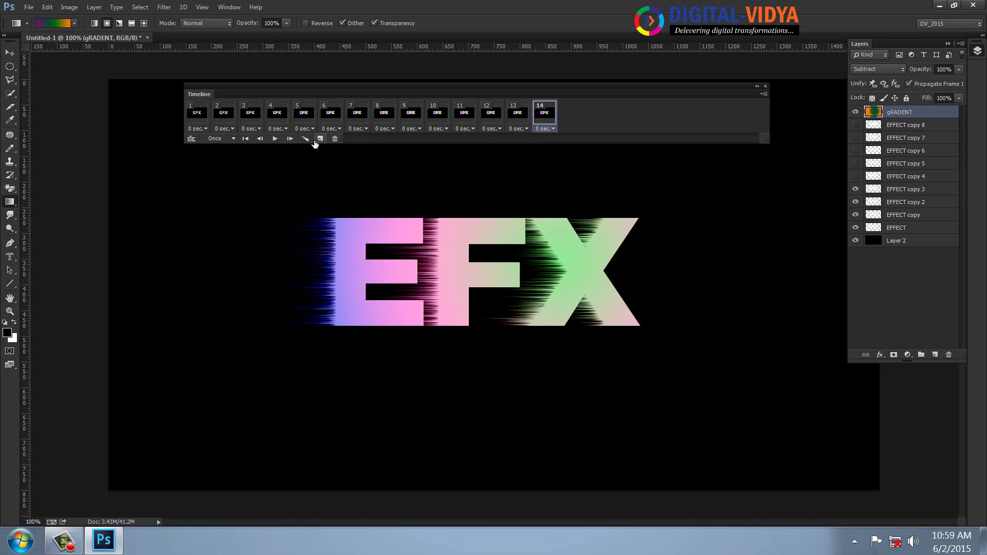
click(320, 138)
click(856, 190)
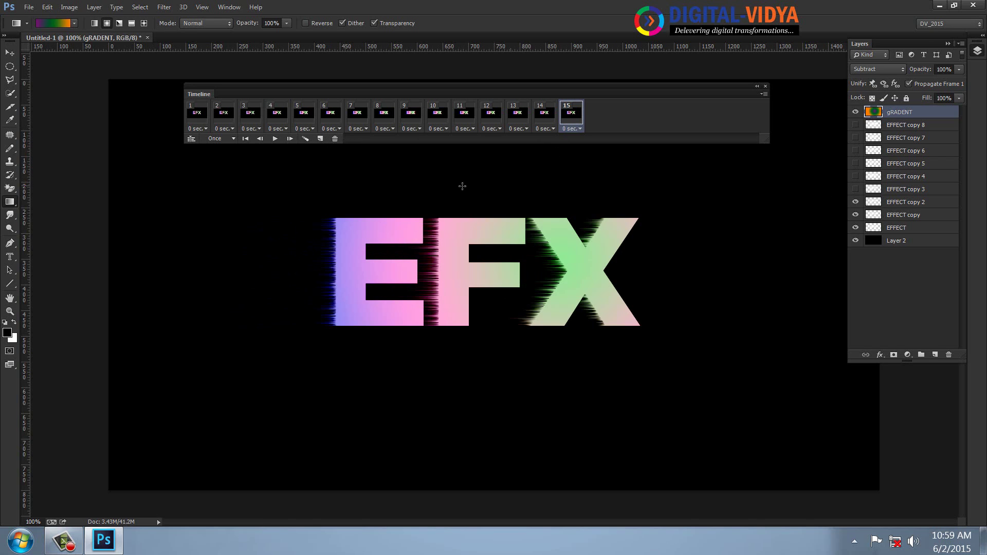
click(320, 139)
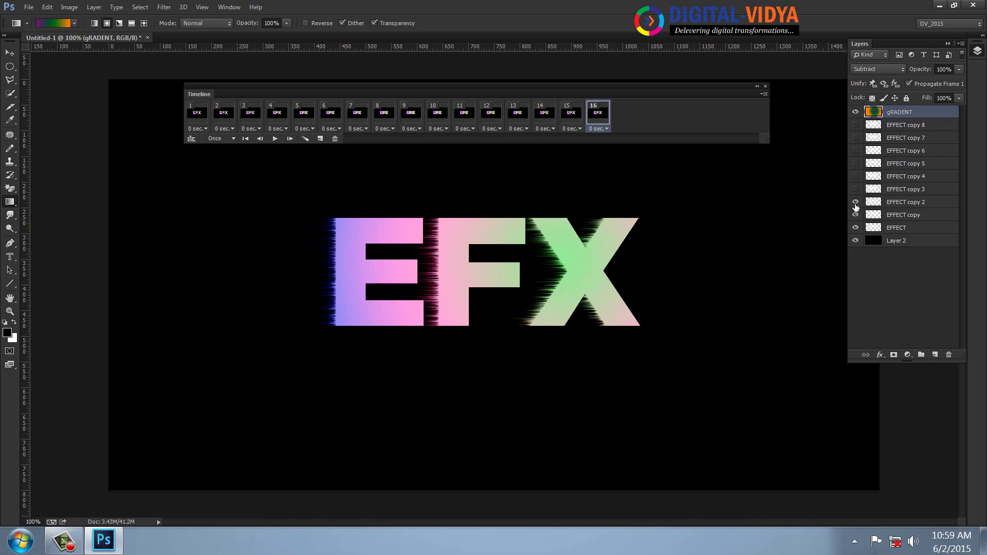
click(856, 202)
Add two frames hiding EFFECT copy then EFFECT so the last is black; select all frames
click(320, 138)
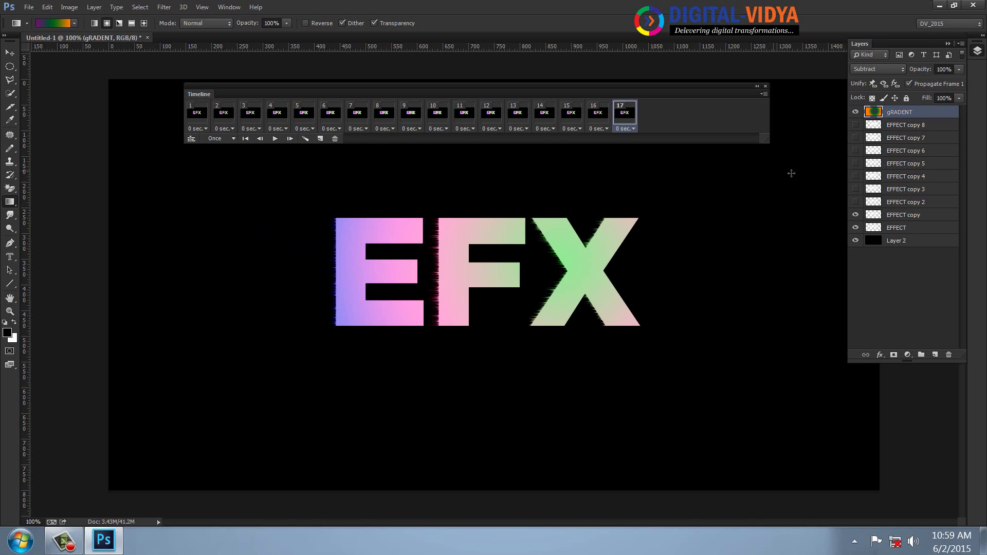
click(856, 215)
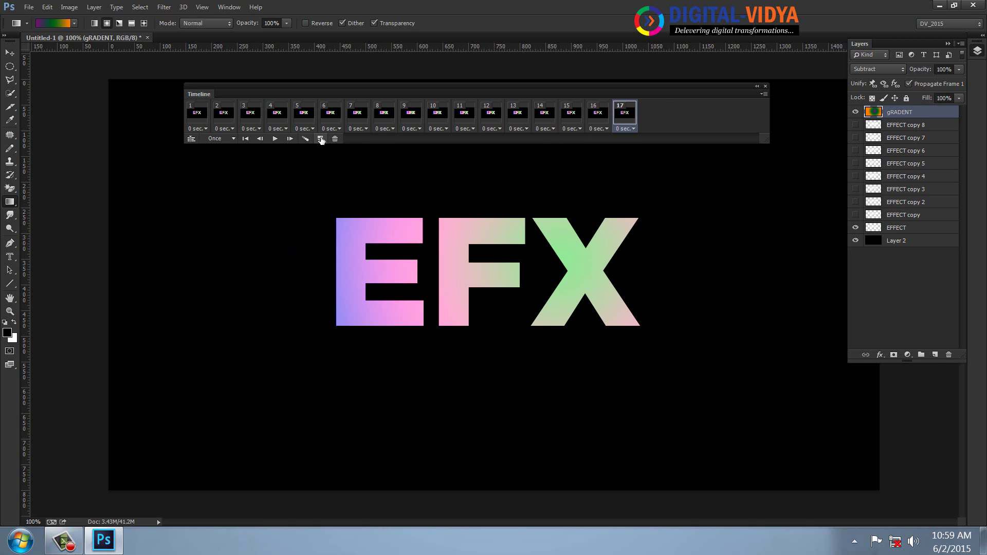
click(320, 139)
click(856, 228)
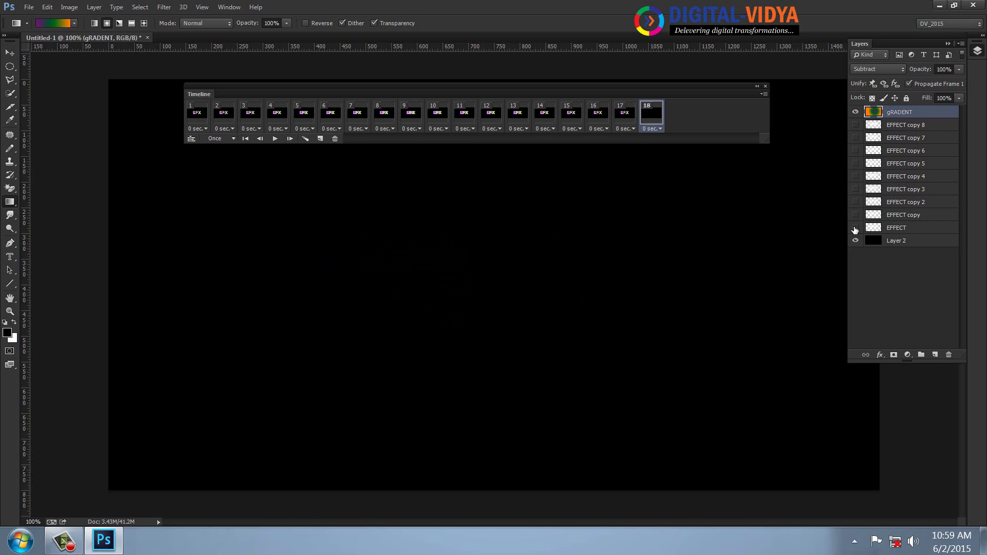
shift+click(199, 120)
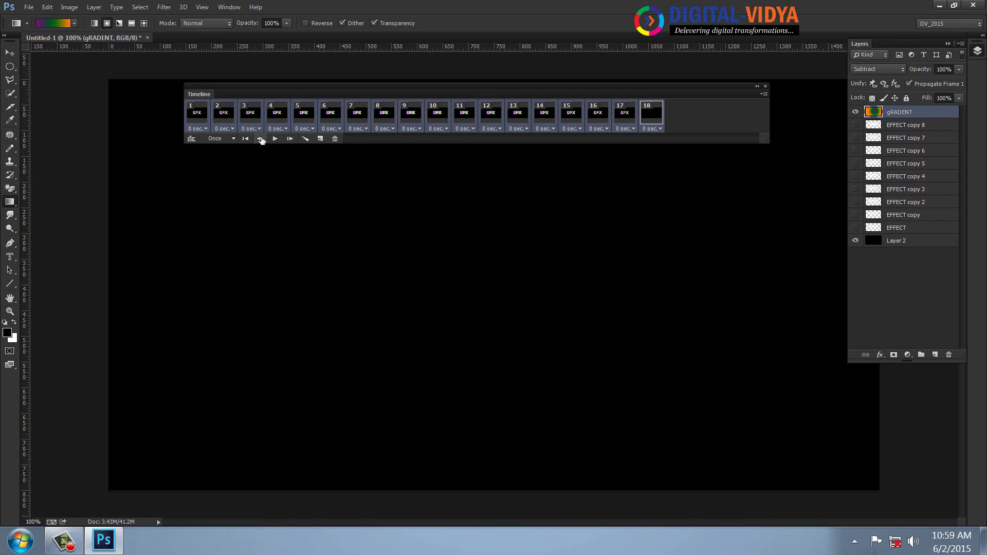
Reselect all eighteen frames and set every frame delay to 0.1 seconds
click(291, 129)
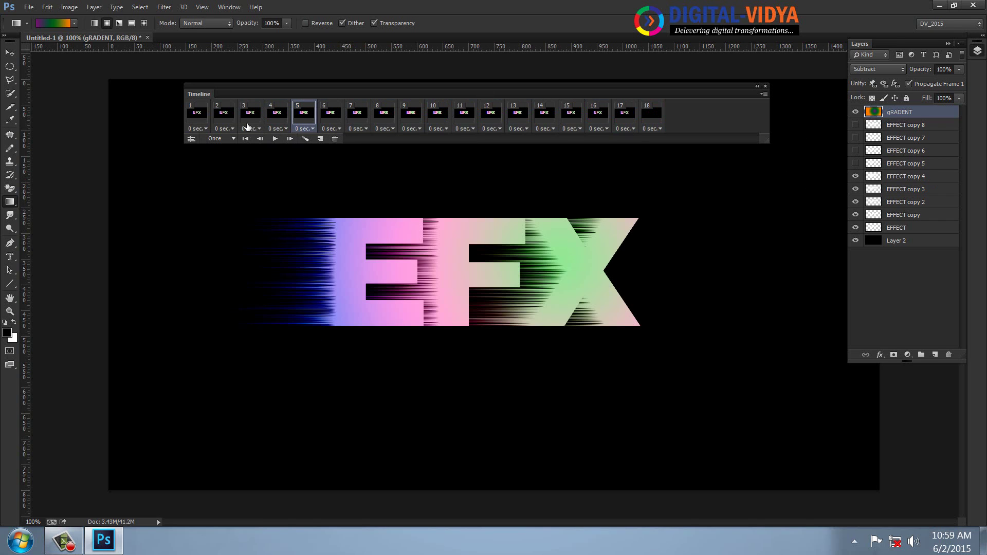
click(198, 114)
click(658, 128)
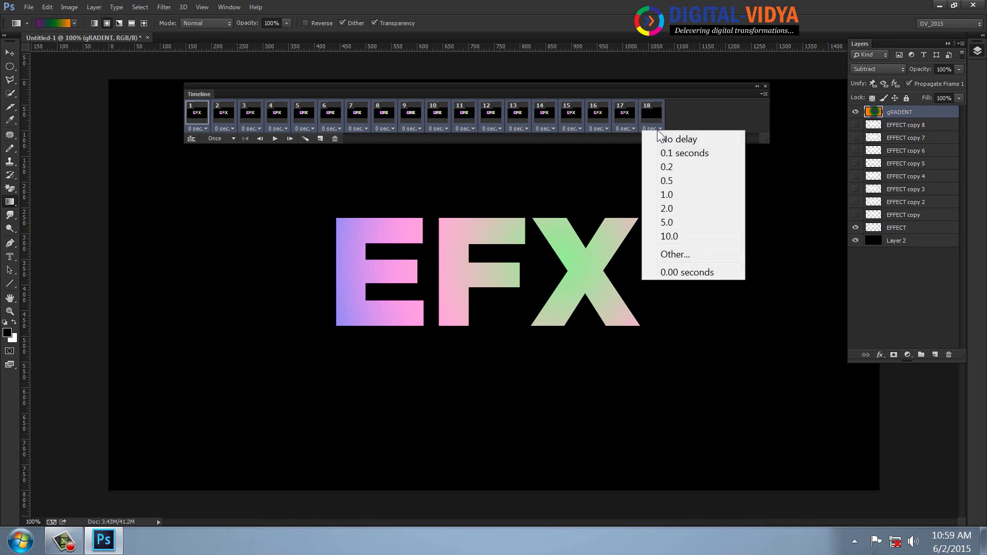
click(668, 153)
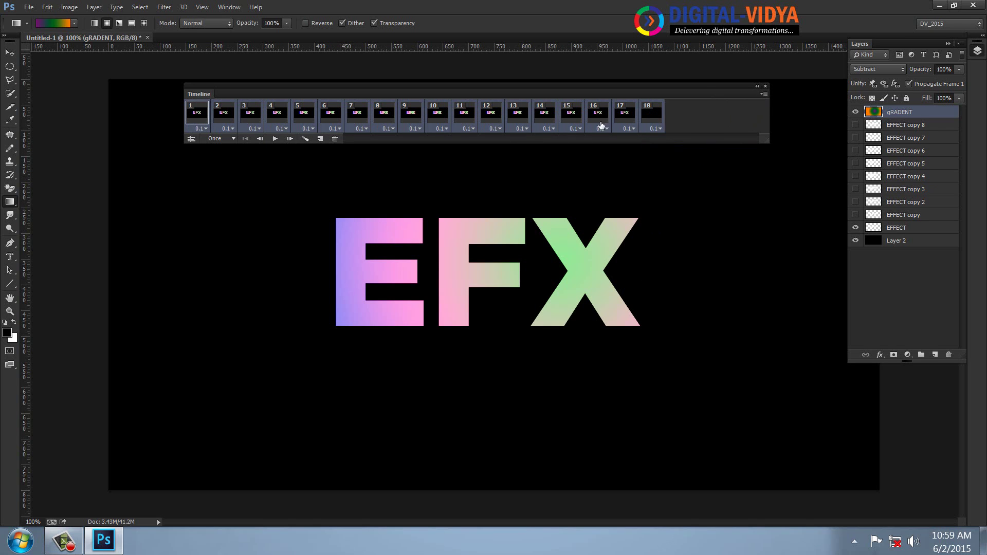
click(764, 93)
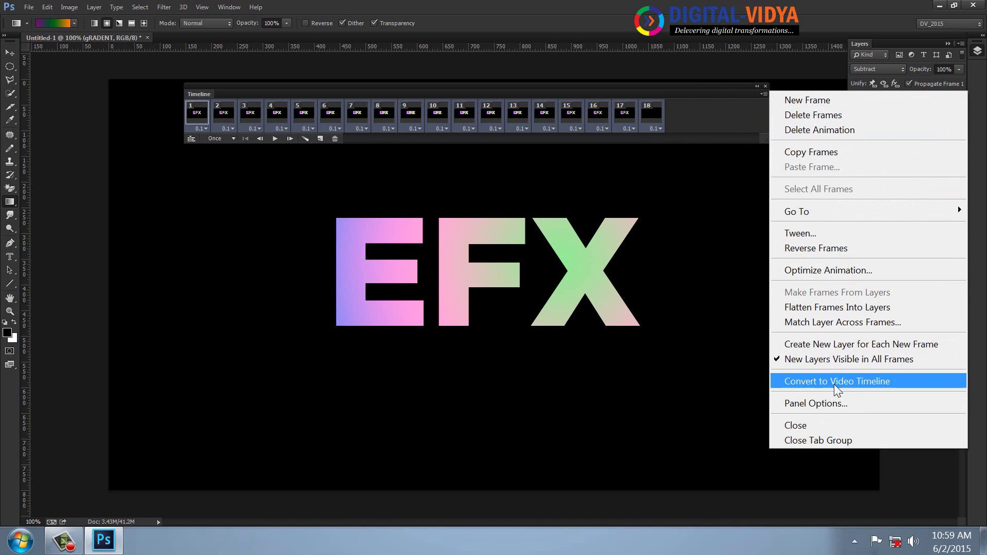
Switch Timeline thumbnails to the largest size and set looping to Forever
click(836, 403)
click(431, 230)
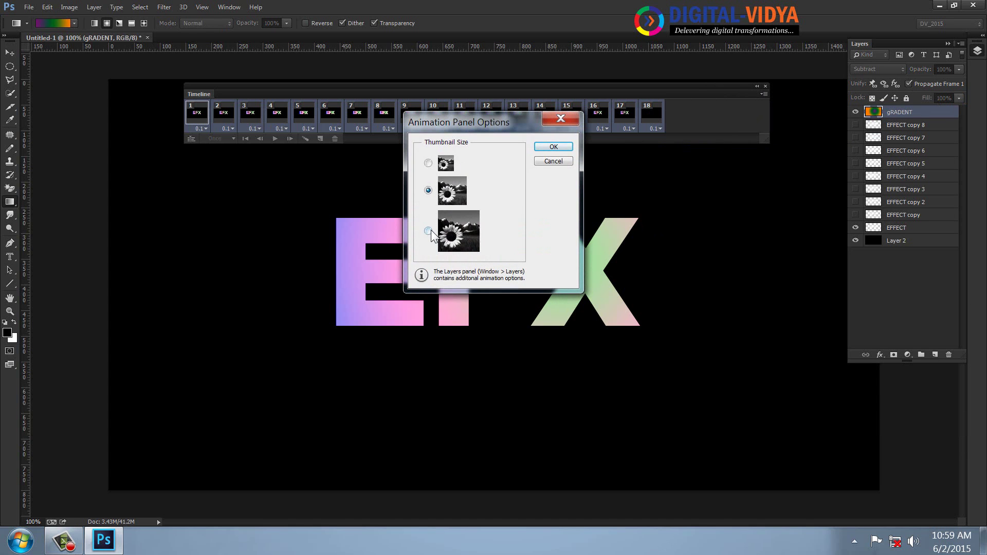
click(546, 149)
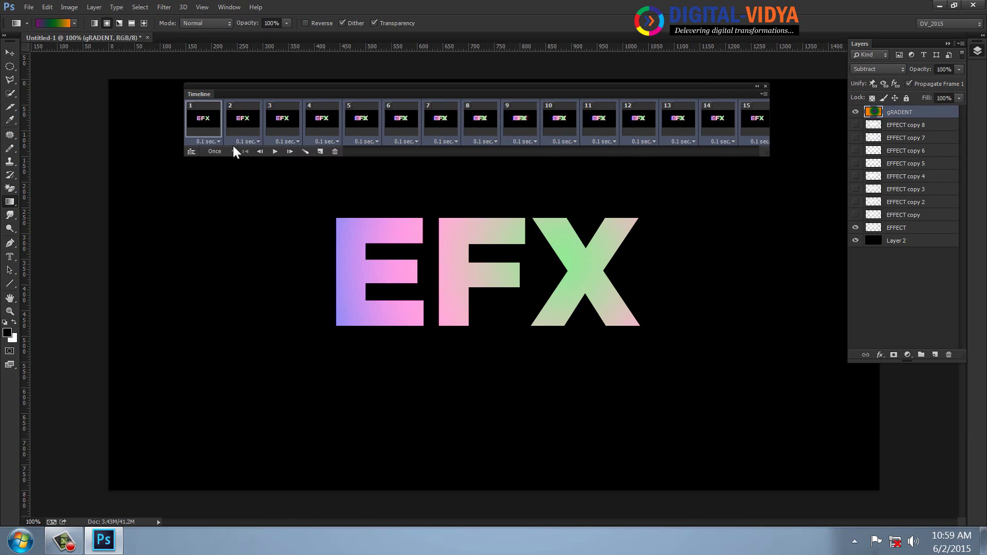
click(230, 151)
click(229, 188)
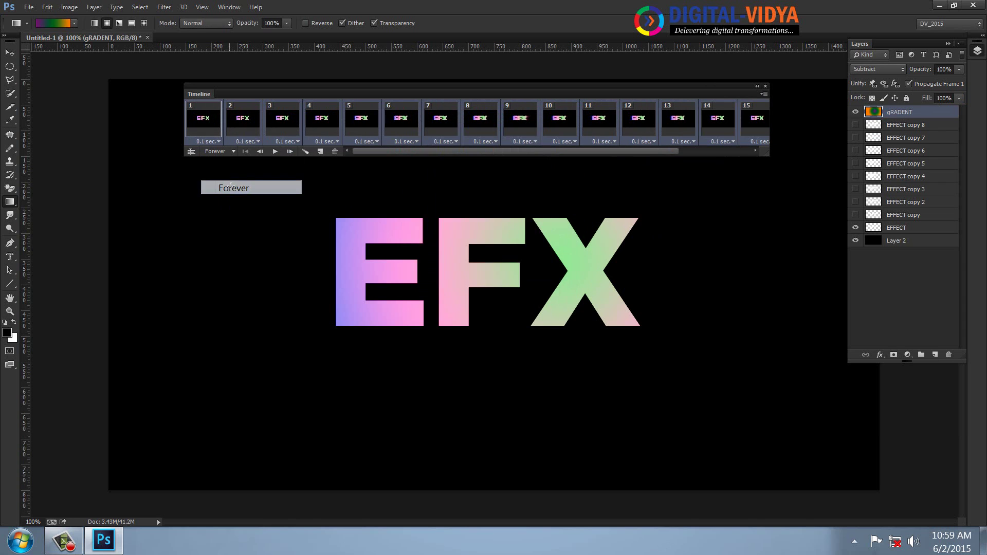
Play the animation, close the Timeline and Layers panels, and fit the canvas on screen
click(275, 152)
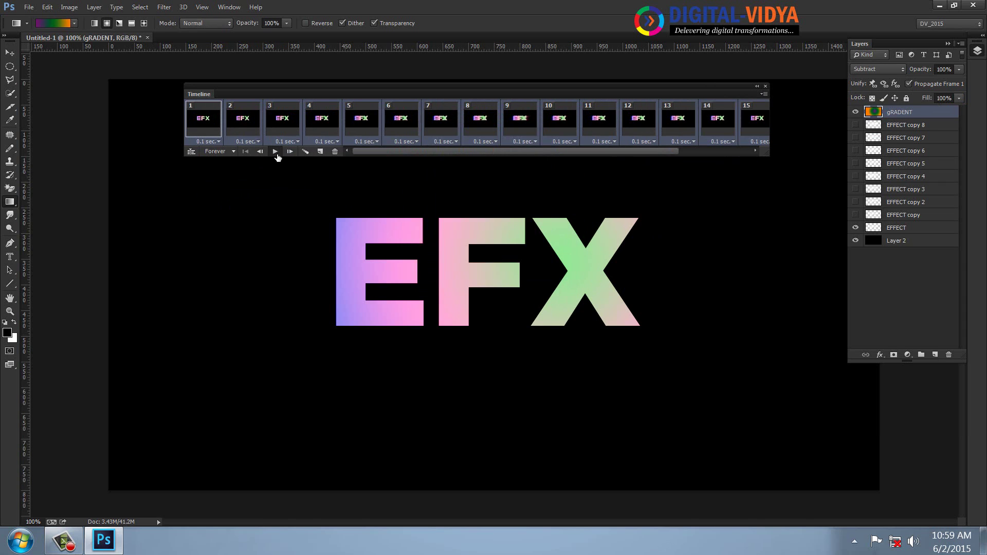
click(765, 85)
key(ctrl+plus)
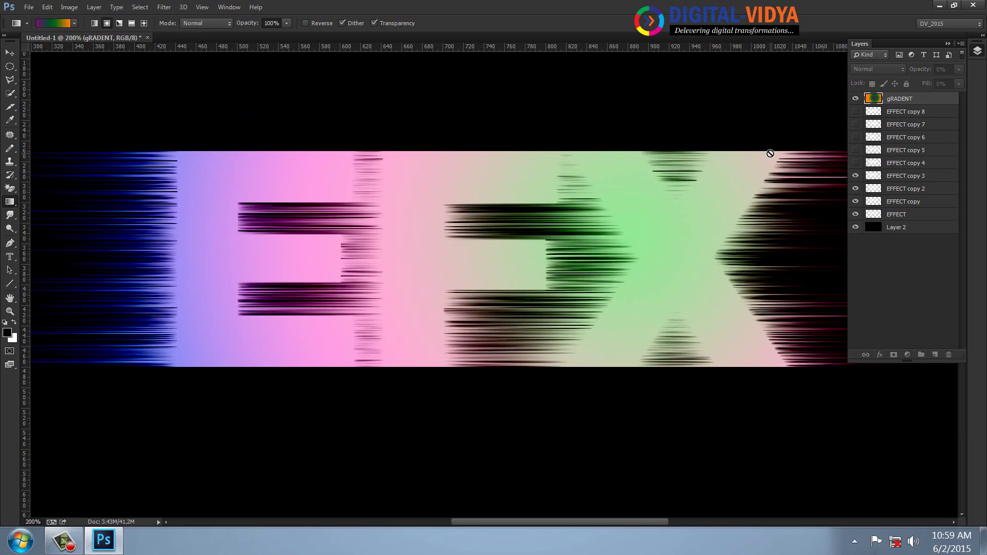
click(964, 40)
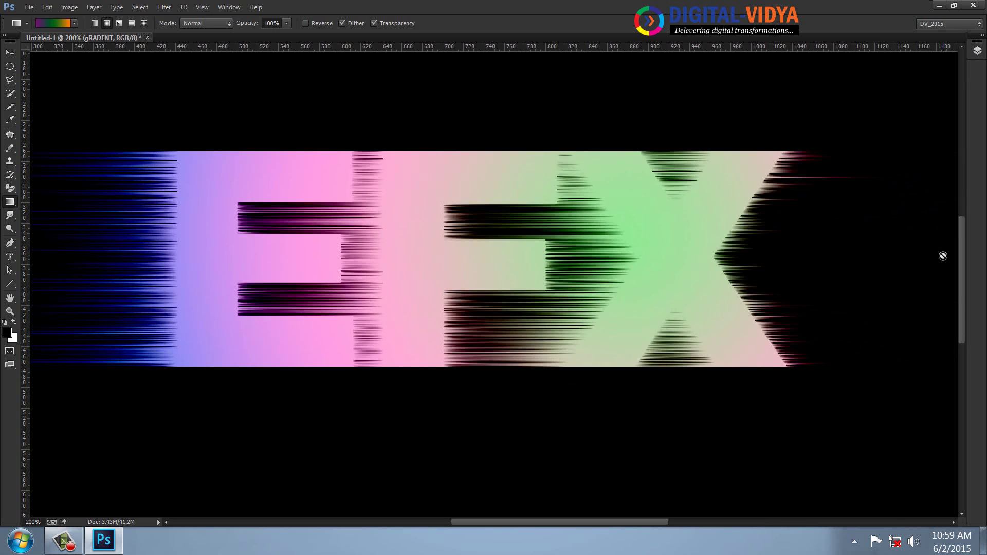
key(ctrl+0)
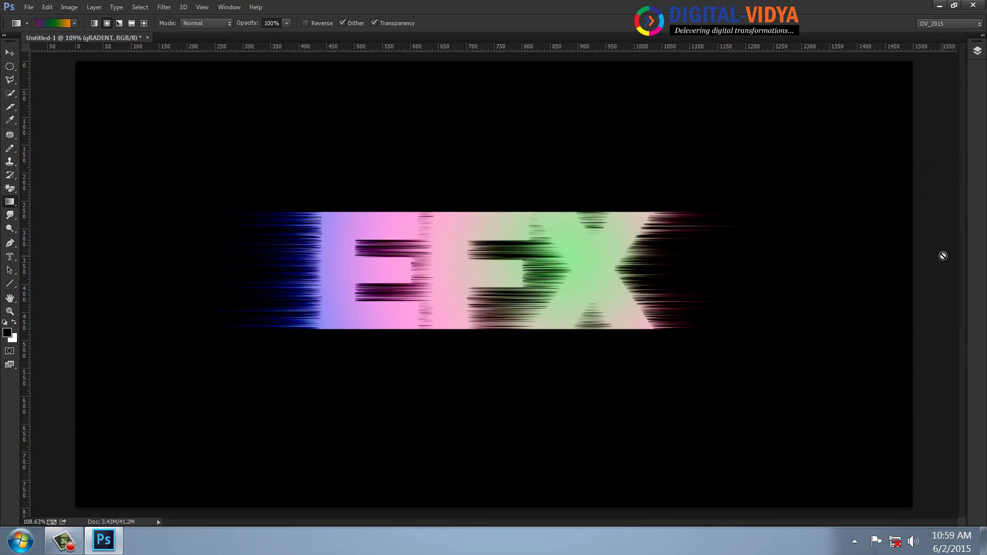